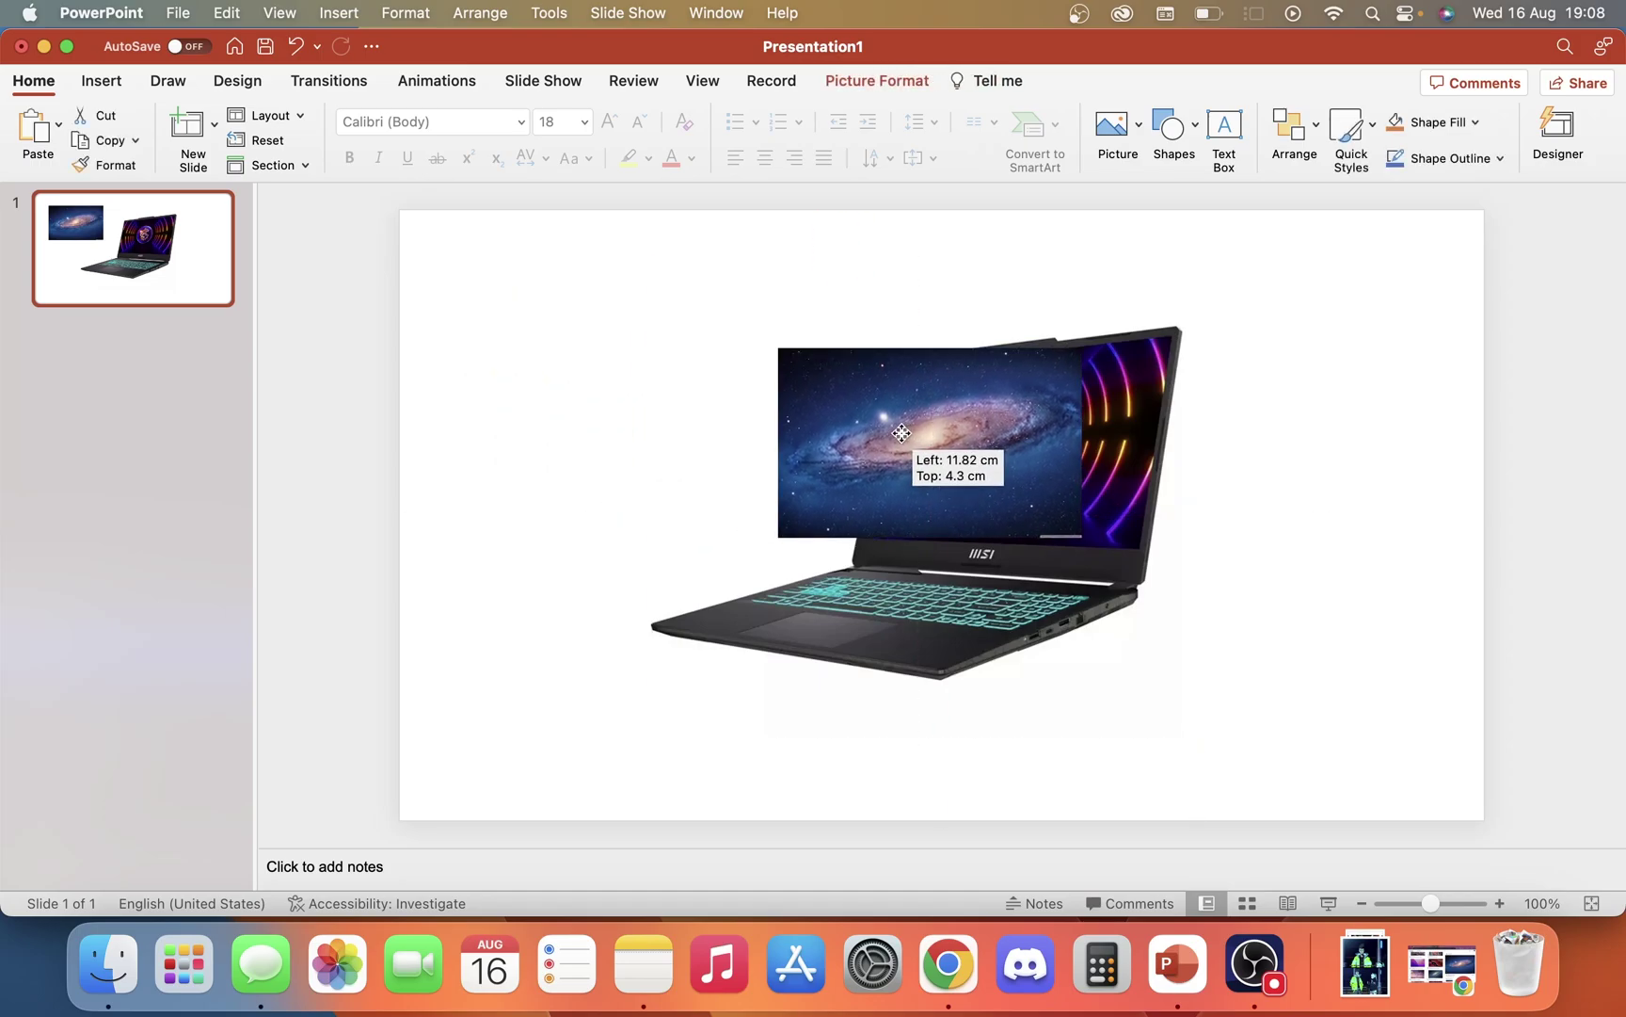
Step: Drag the galaxy picture over the laptop screen to test the fit, then delete it
mouse_move(901, 433)
left_mouse_down()
mouse_move(722, 434)
mouse_move(979, 432)
left_mouse_up()
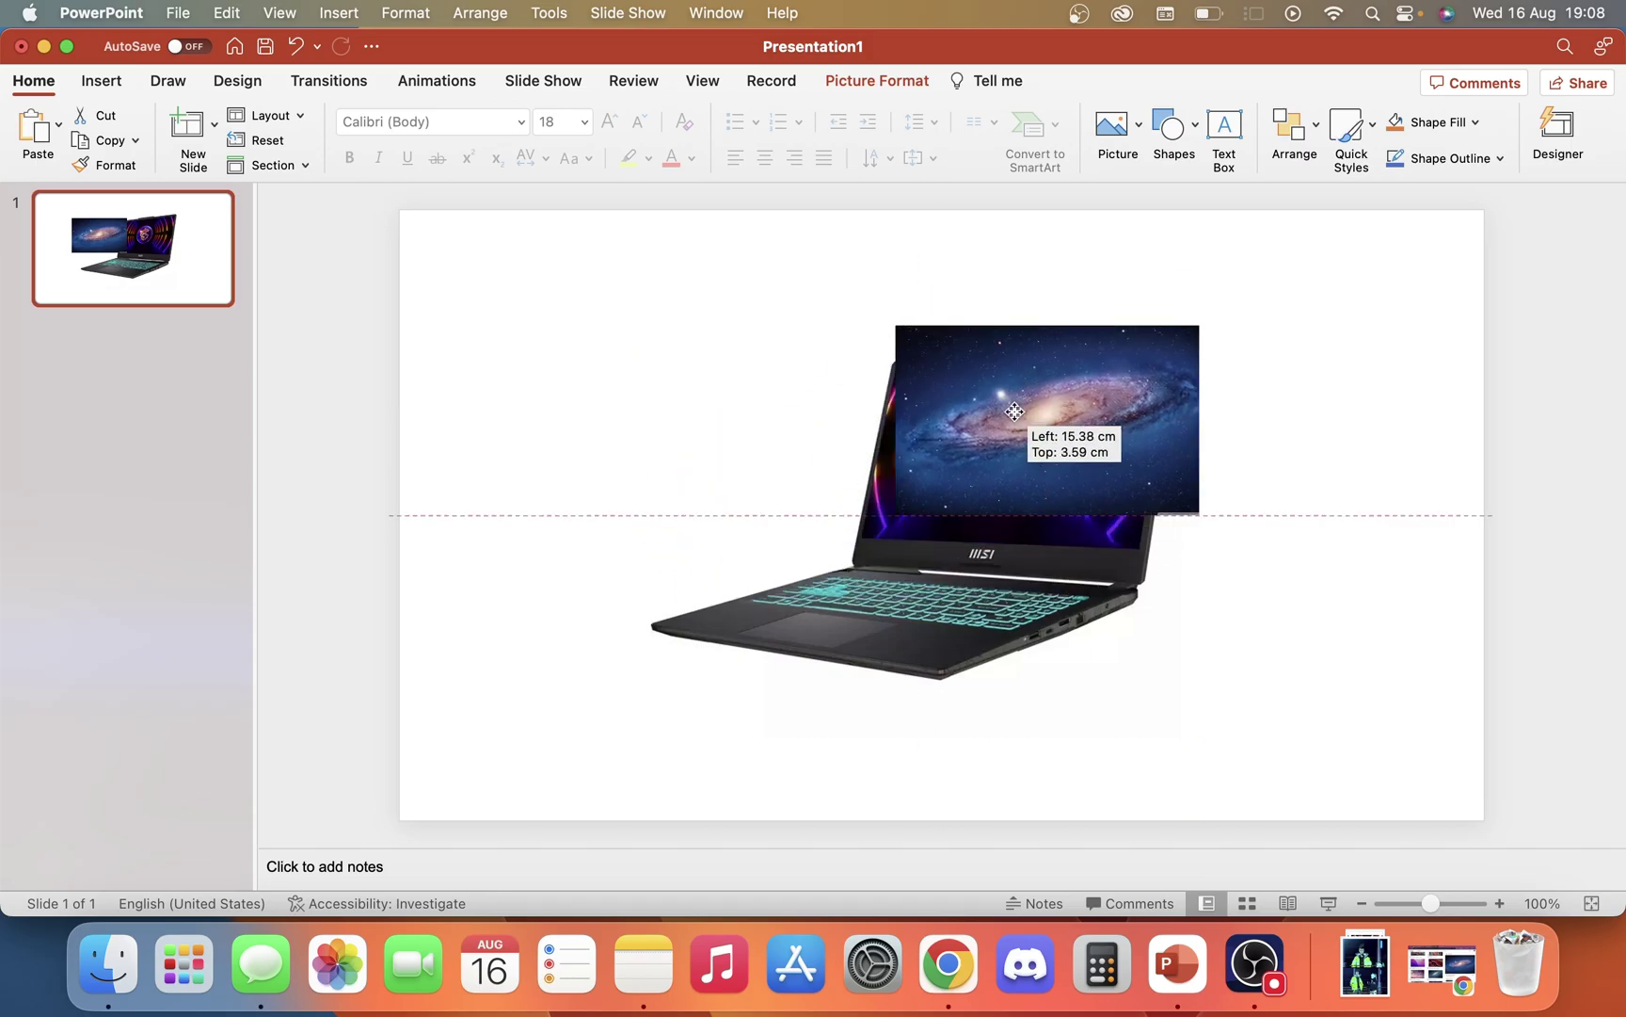
left_click(1176, 346)
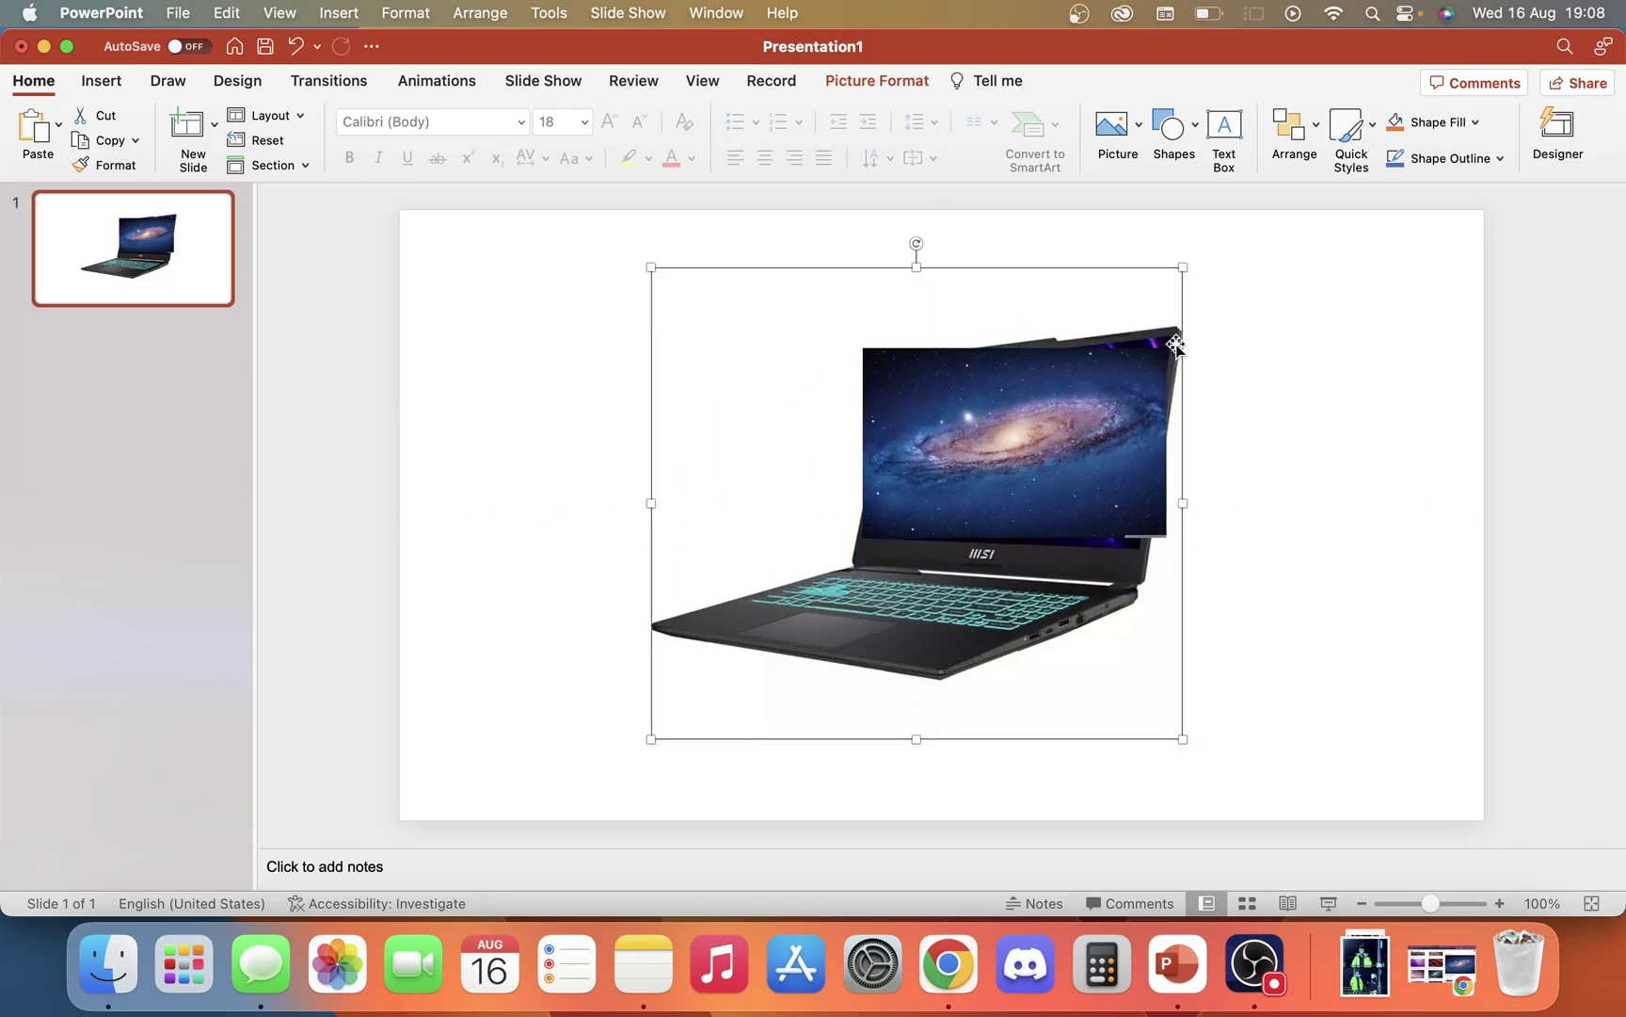
left_click(1068, 395)
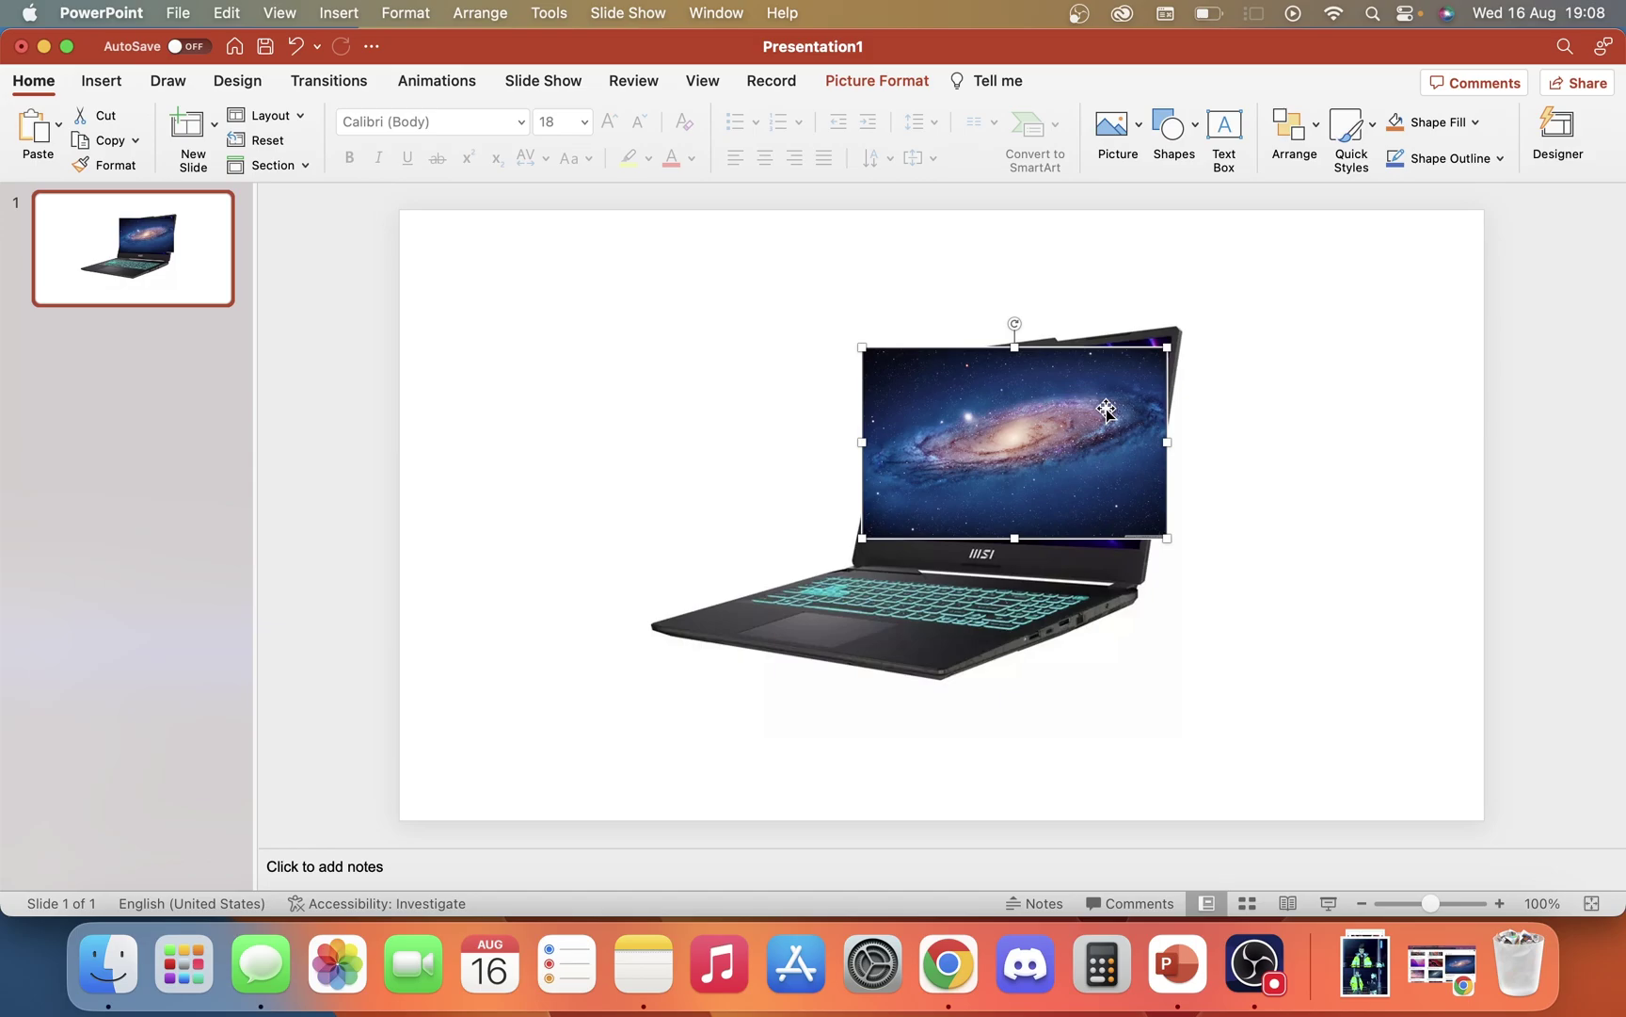
key("Delete")
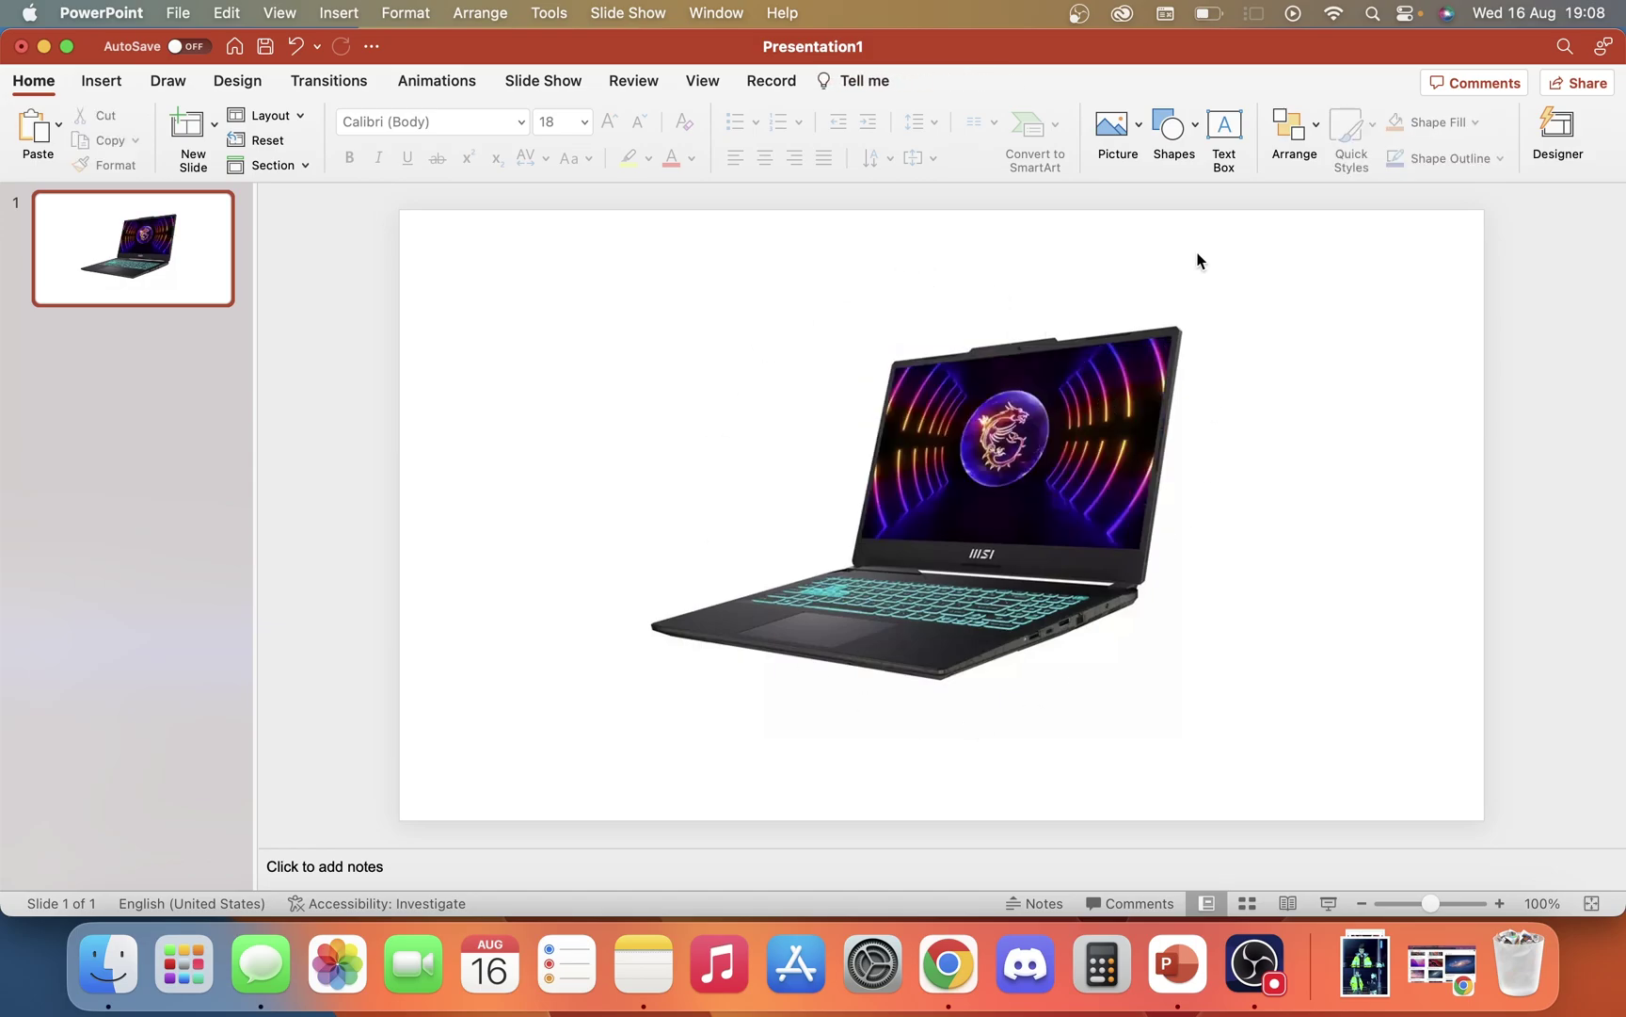
Step: Draw a Rectangle shape sized over the laptop's screen area
left_click(1183, 121)
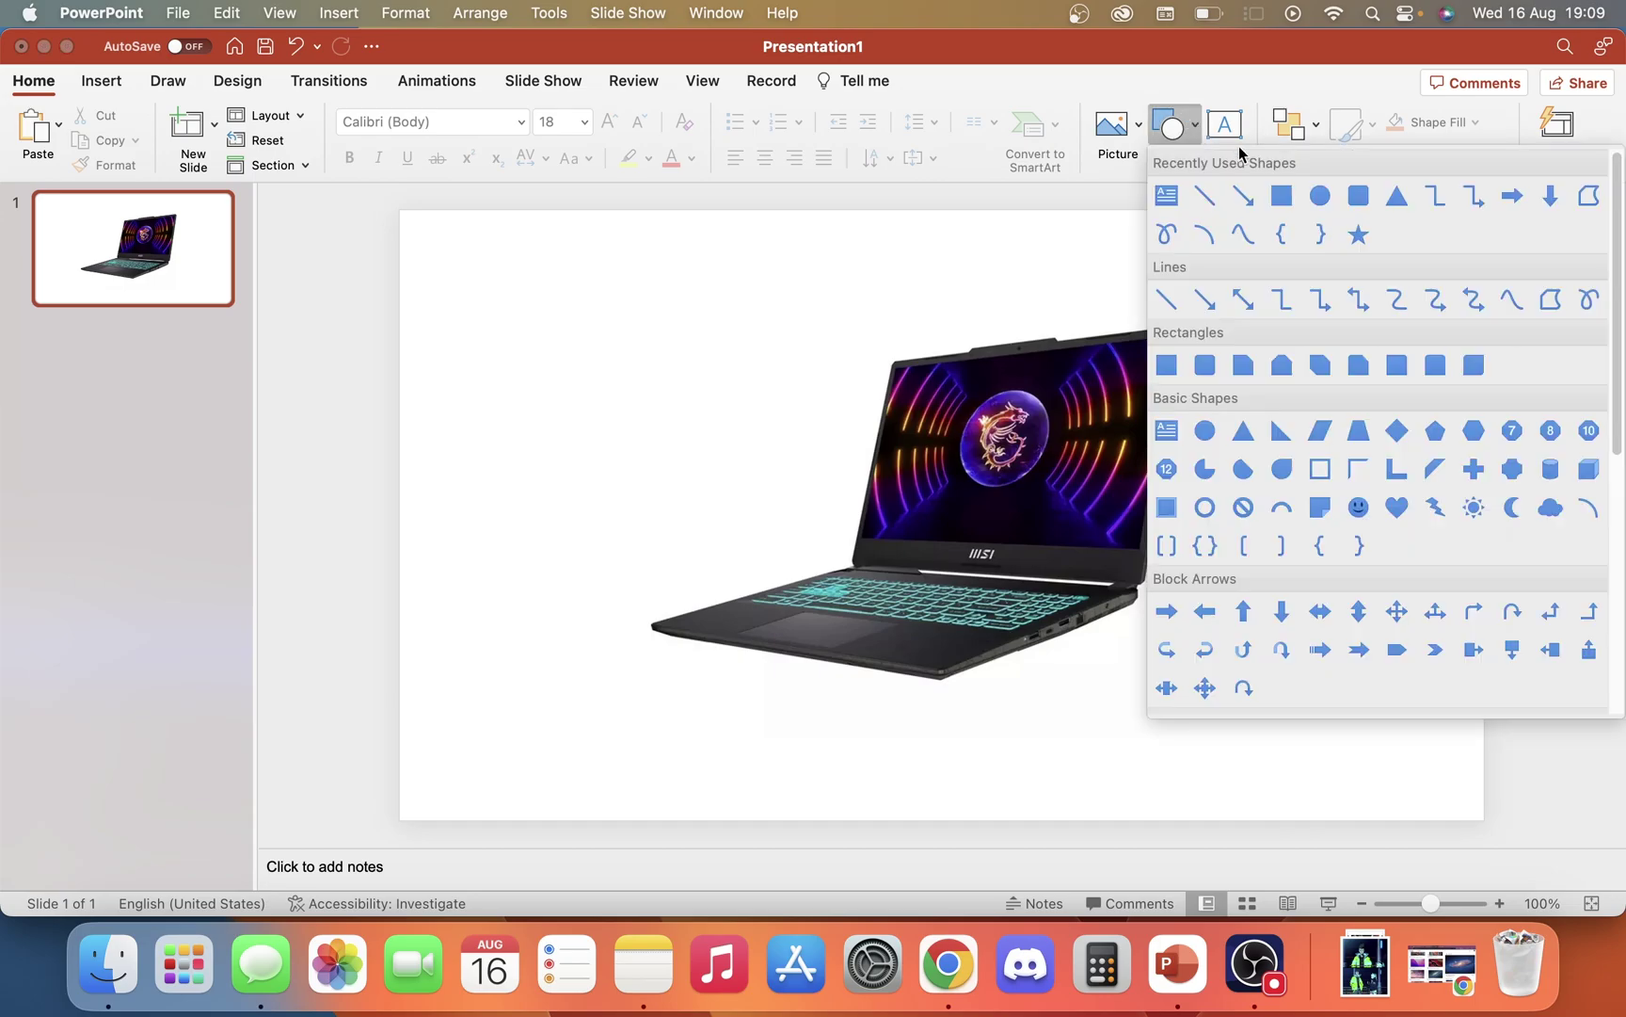
left_click(1281, 197)
left_click_drag(894, 365, 1173, 550)
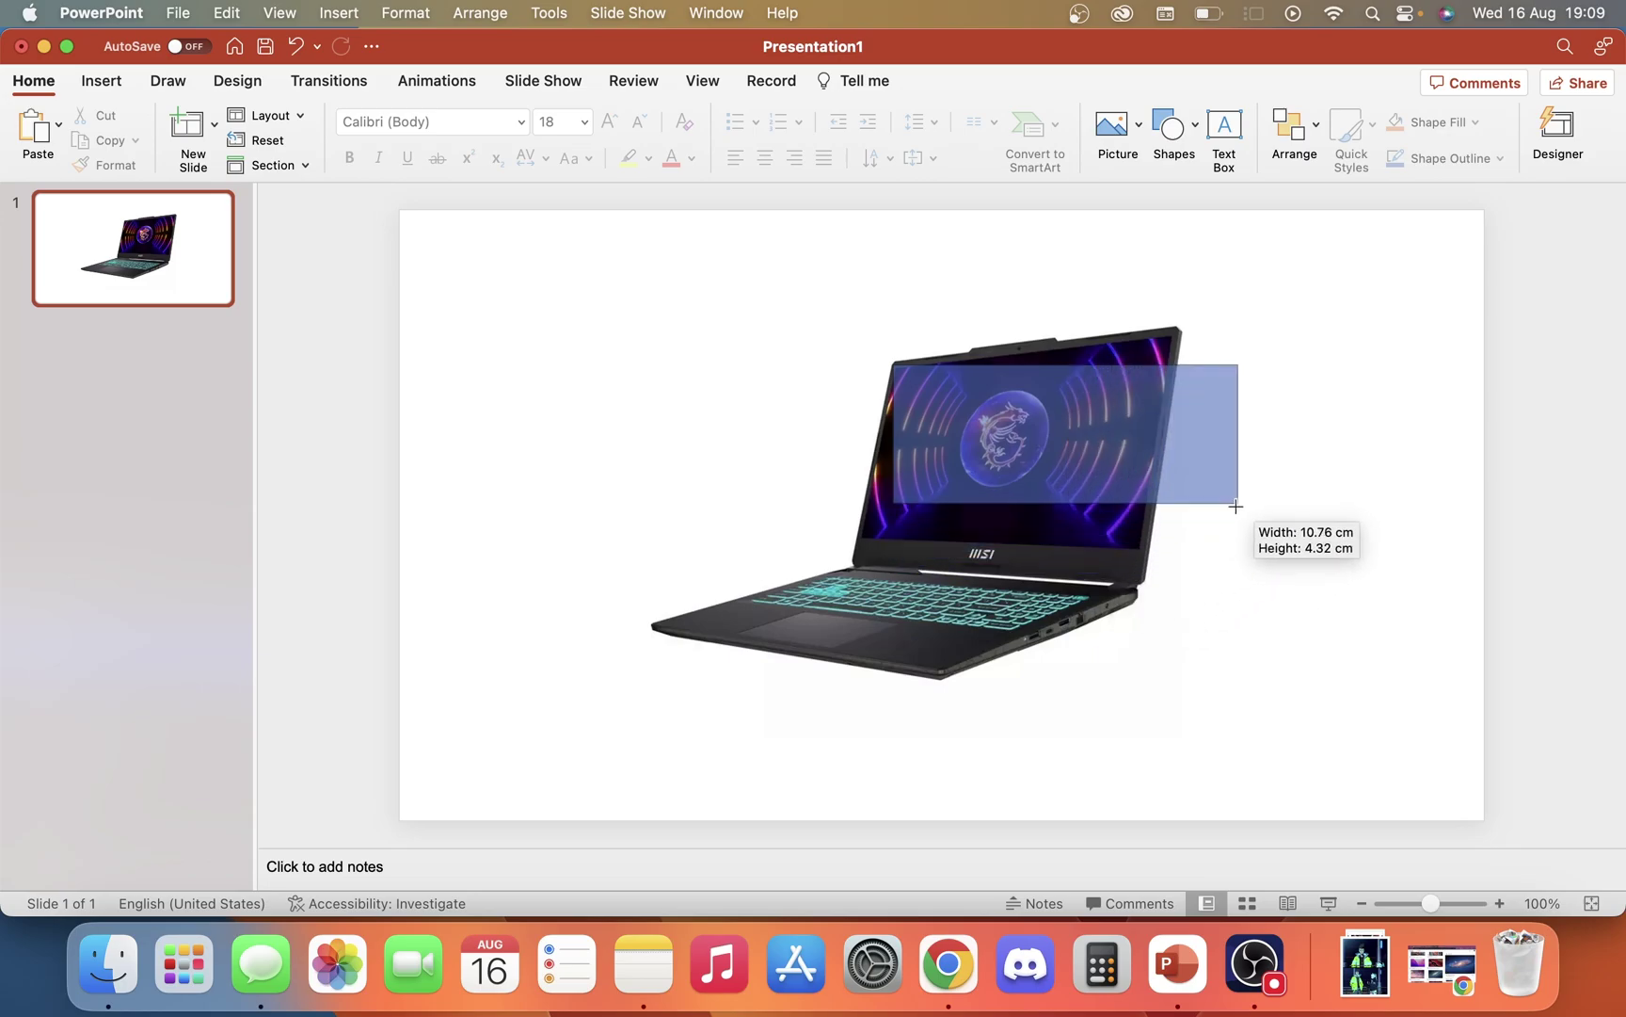
left_click_drag(1173, 552, 1214, 561)
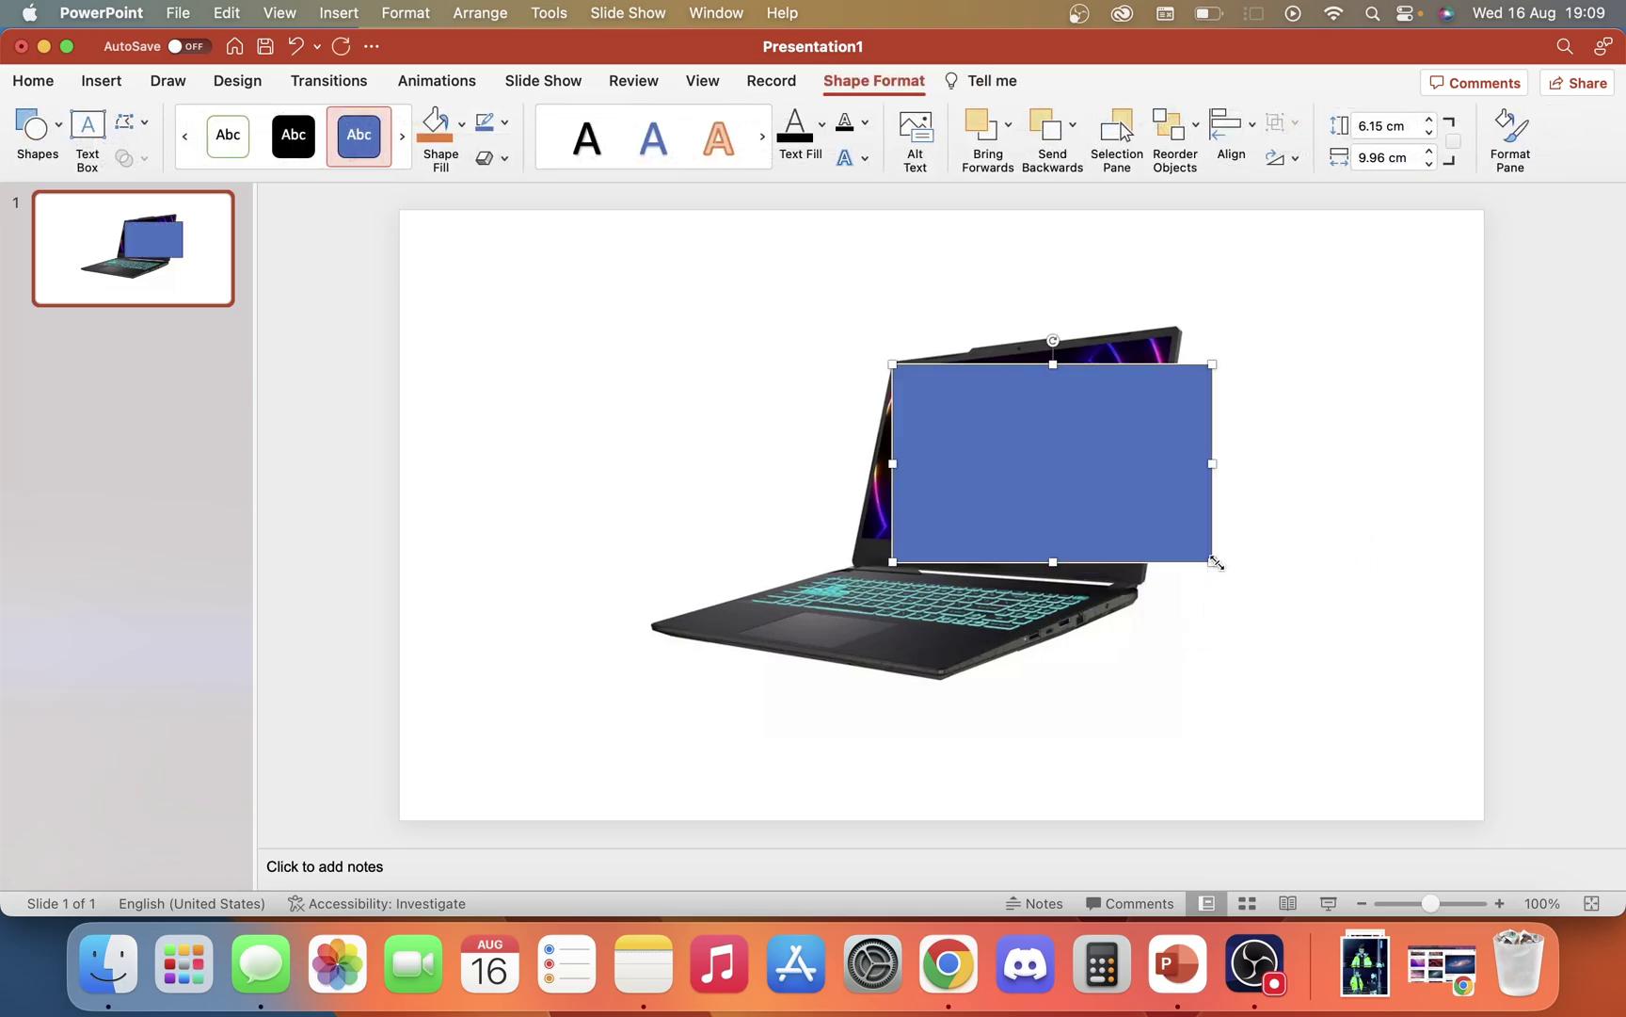
Step: Use Edit Points, zoomed in, to drag the rectangle's top corners onto the screen corners
right_click(956, 427)
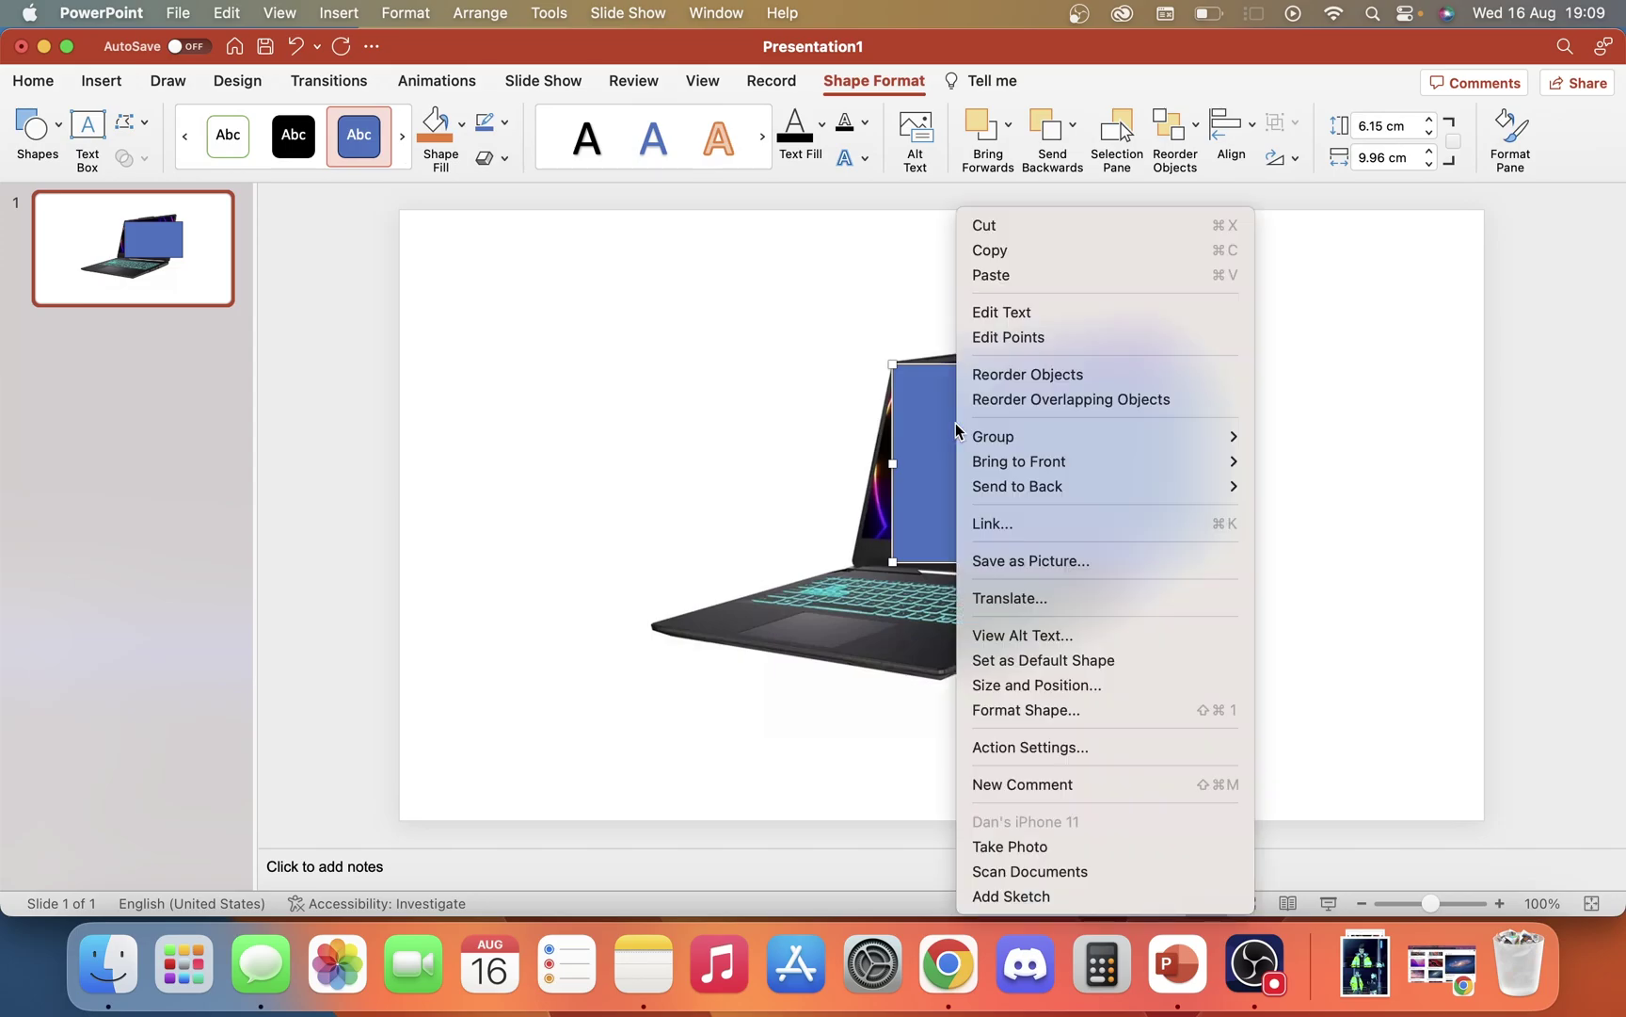
left_click(998, 338)
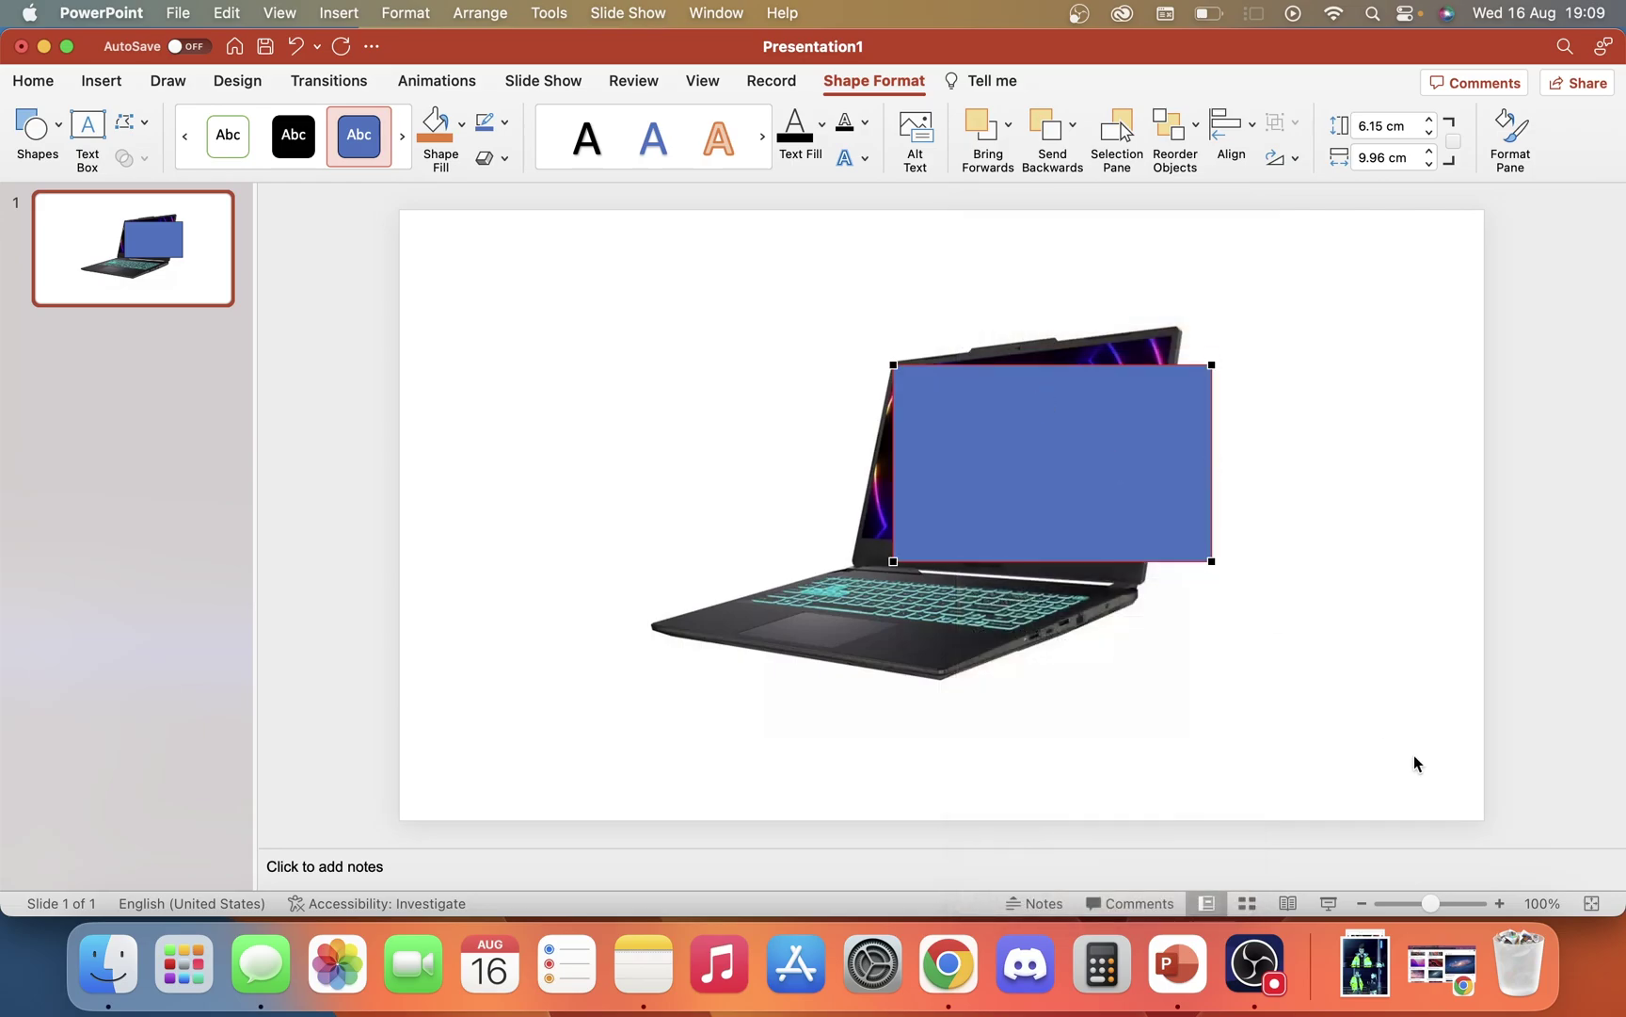
left_click(1500, 904)
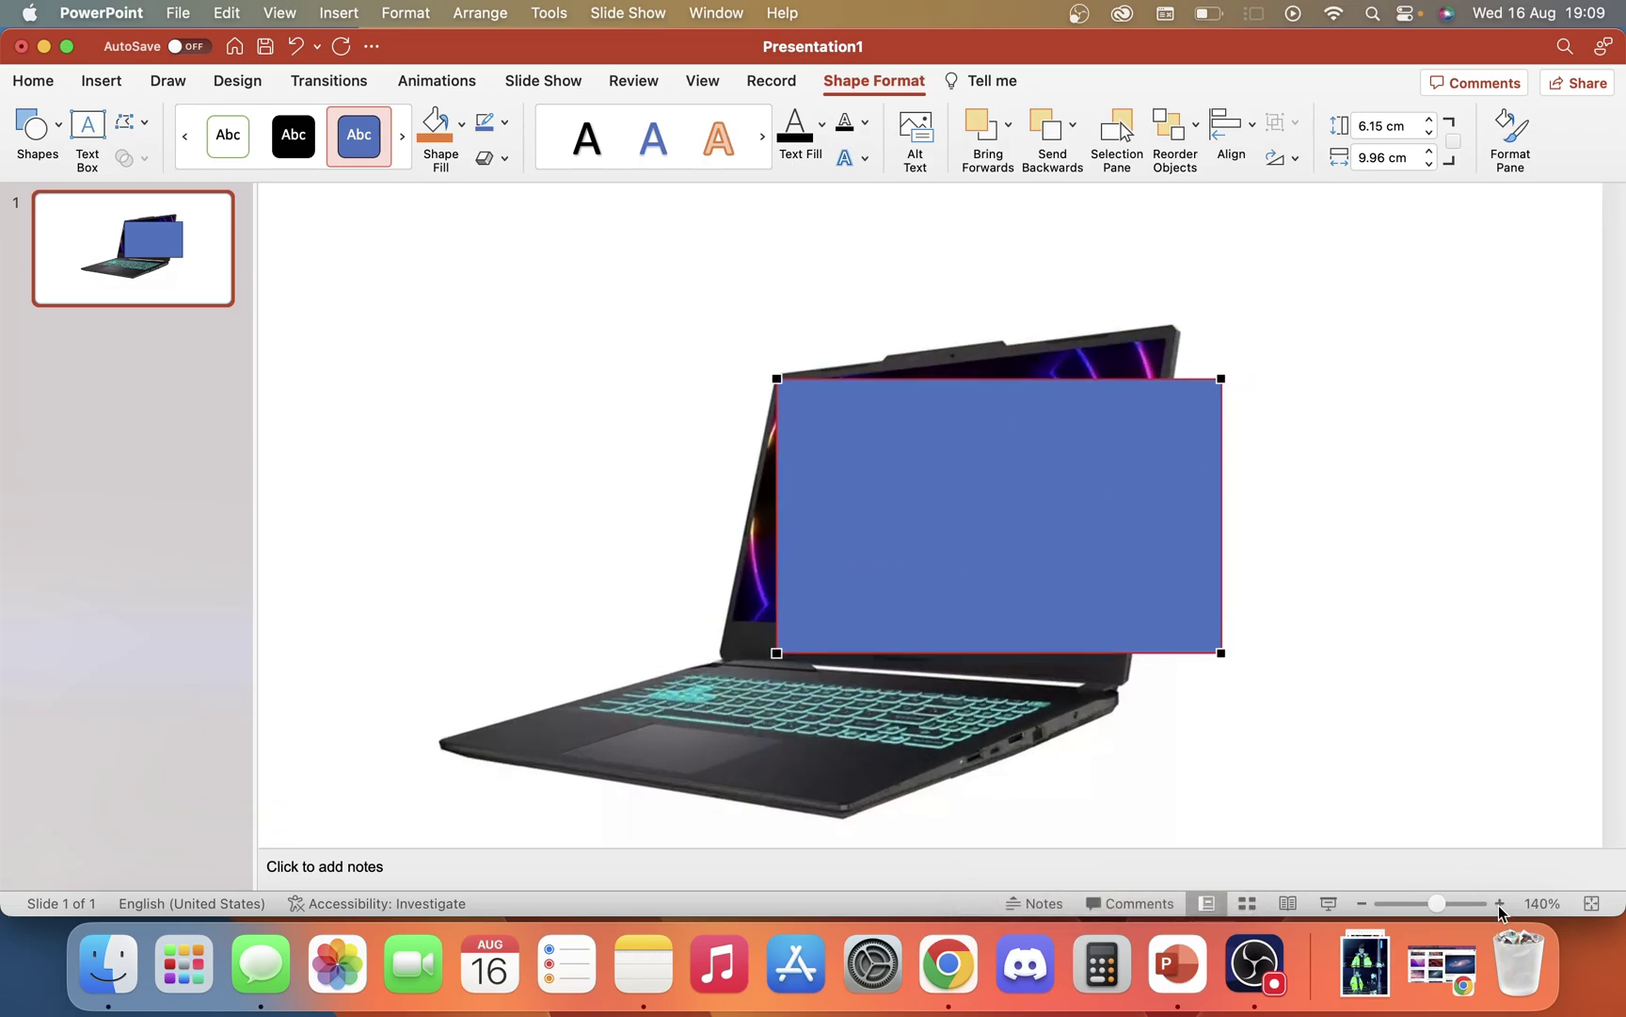
left_click(1500, 904)
left_click(1499, 904)
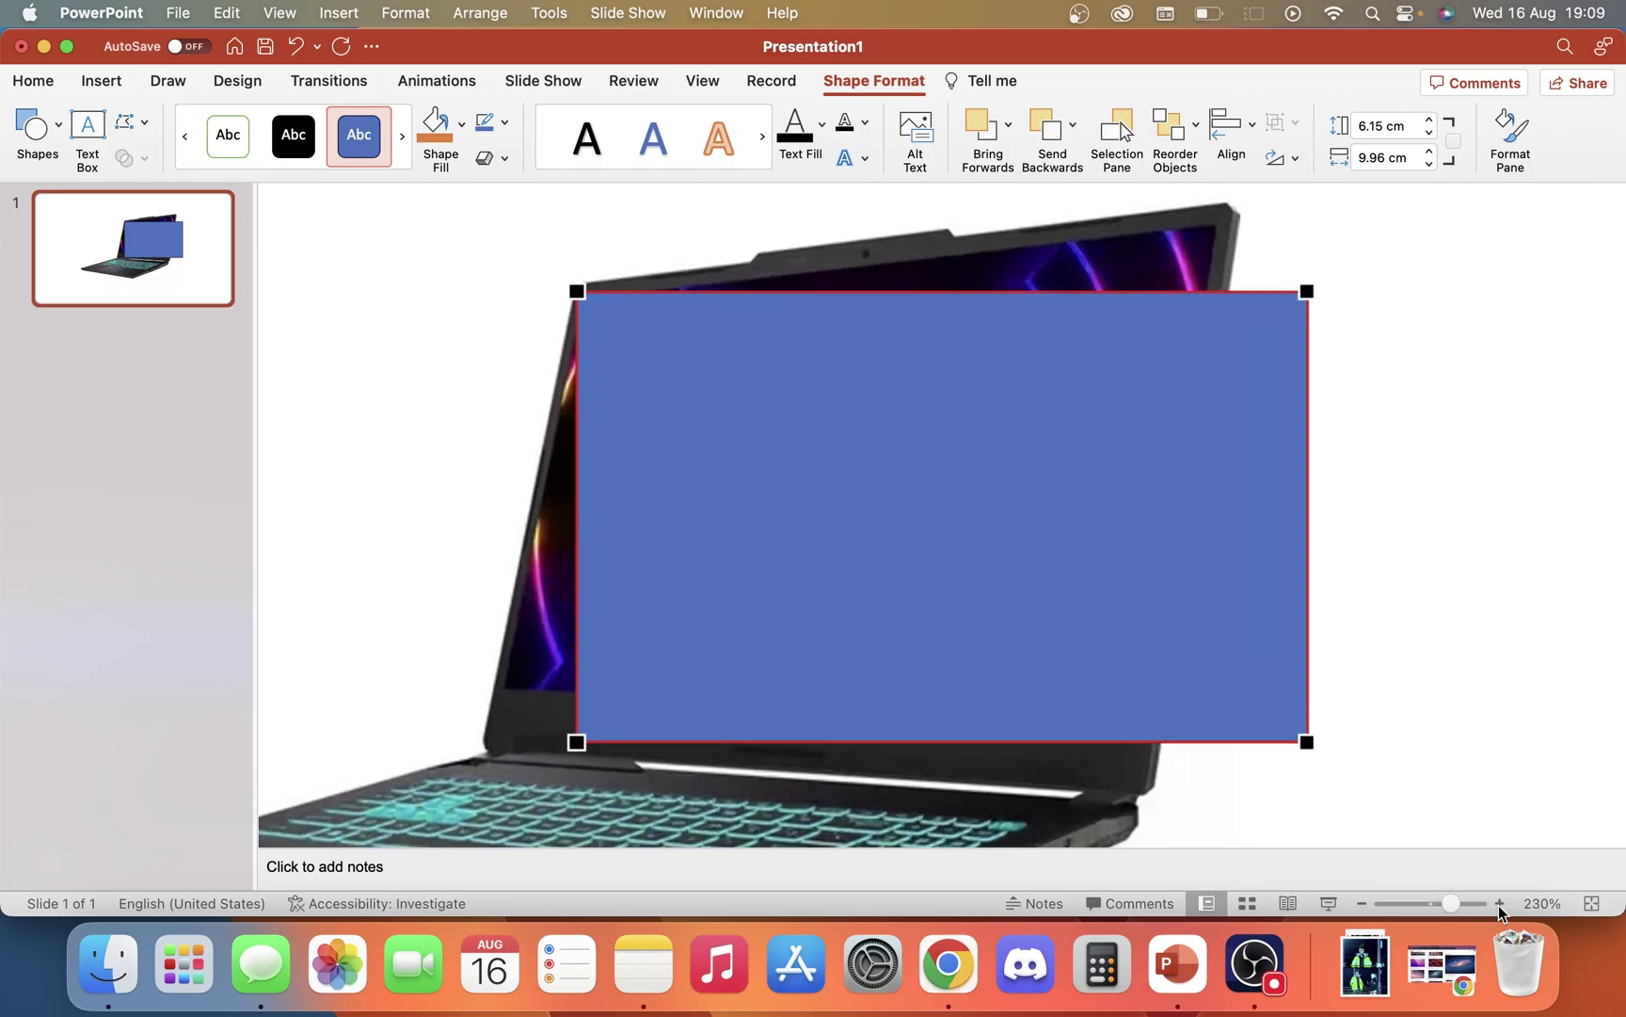
left_click(1500, 904)
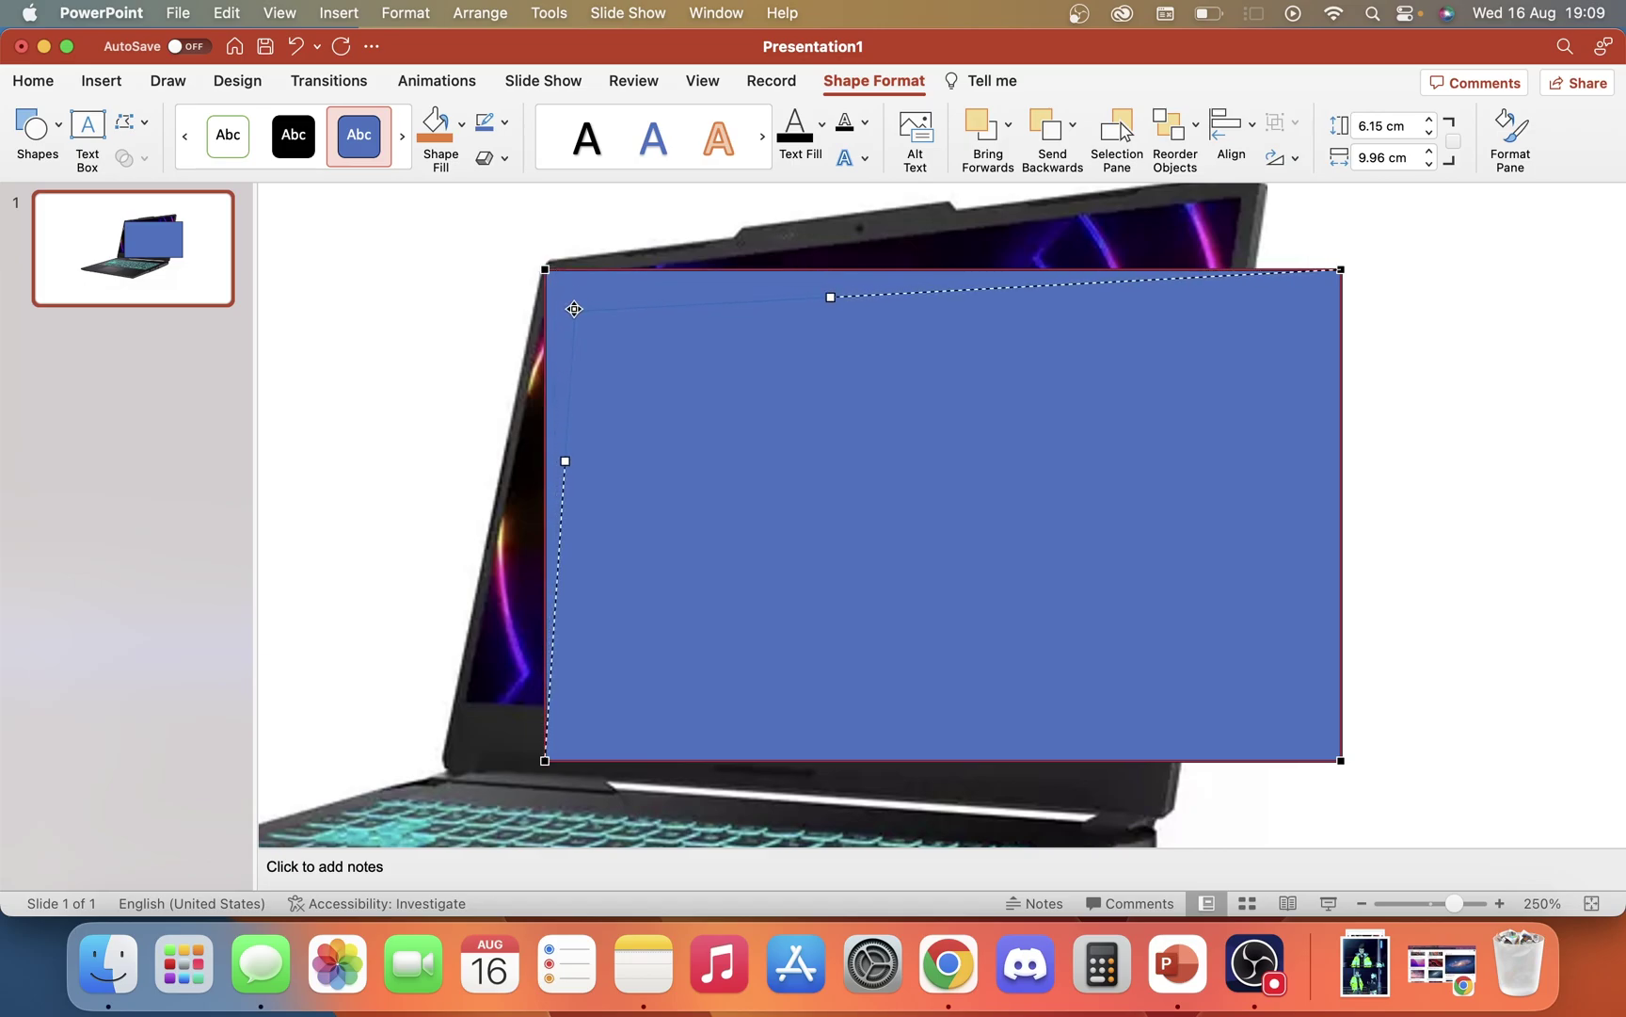
mouse_move(546, 267)
left_mouse_down()
mouse_move(556, 307)
mouse_move(548, 276)
left_mouse_up()
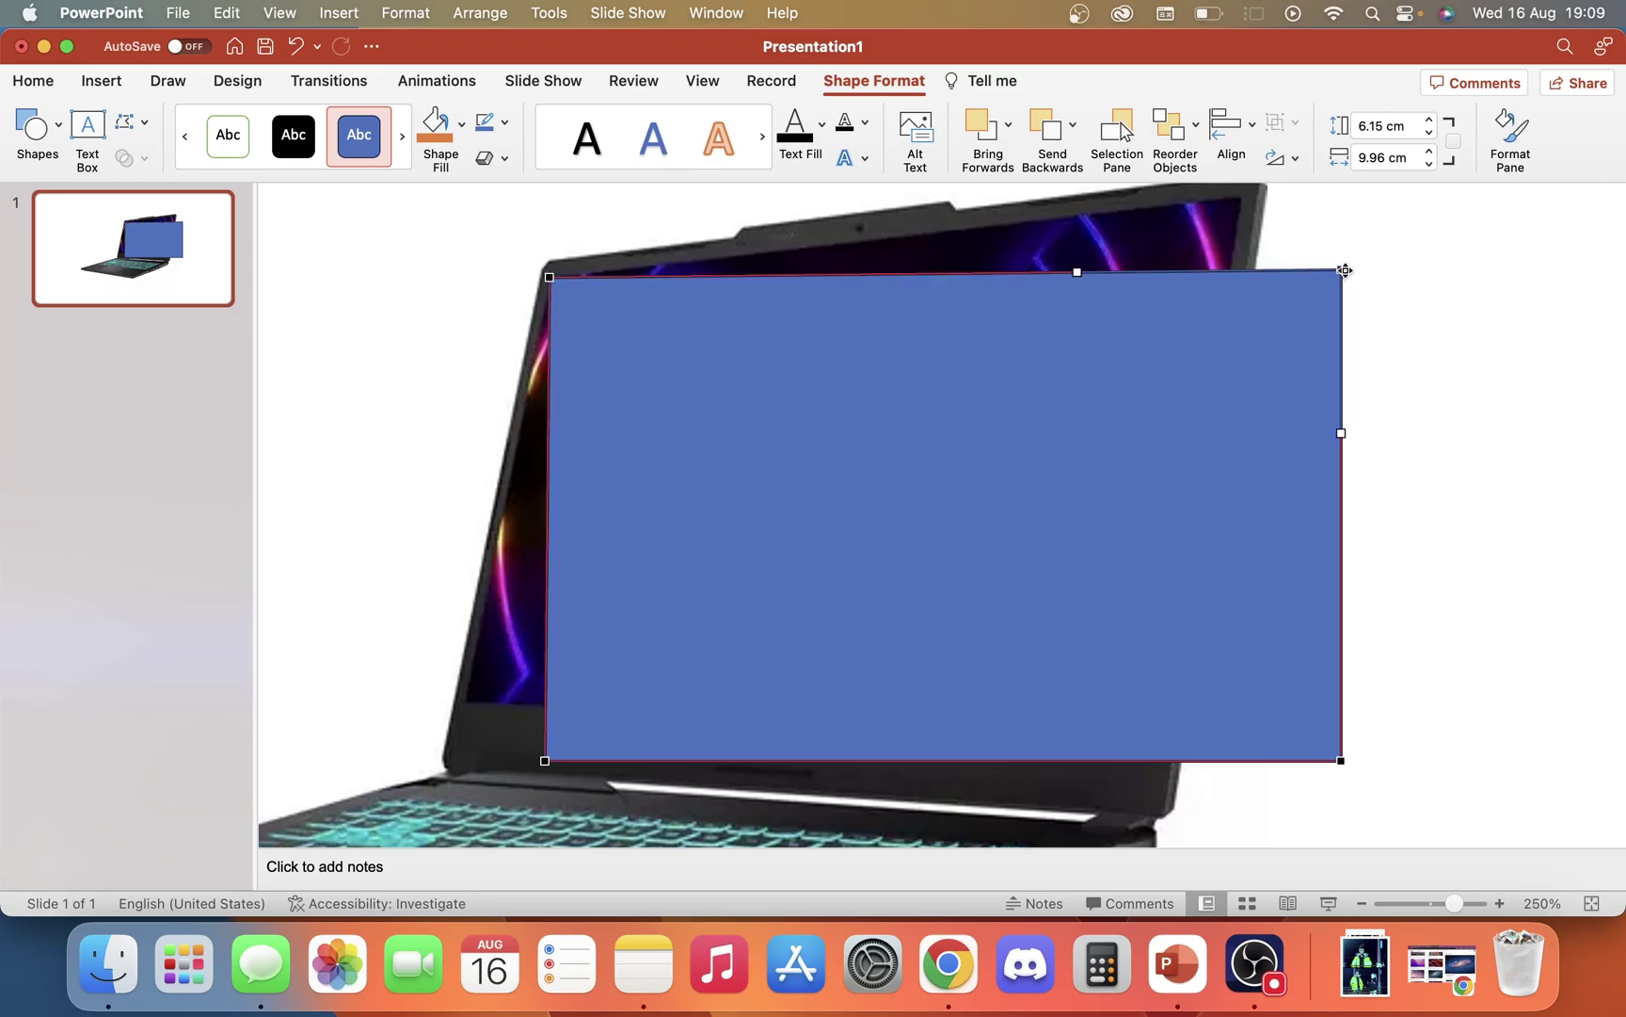
left_click_drag(1337, 269, 1238, 198)
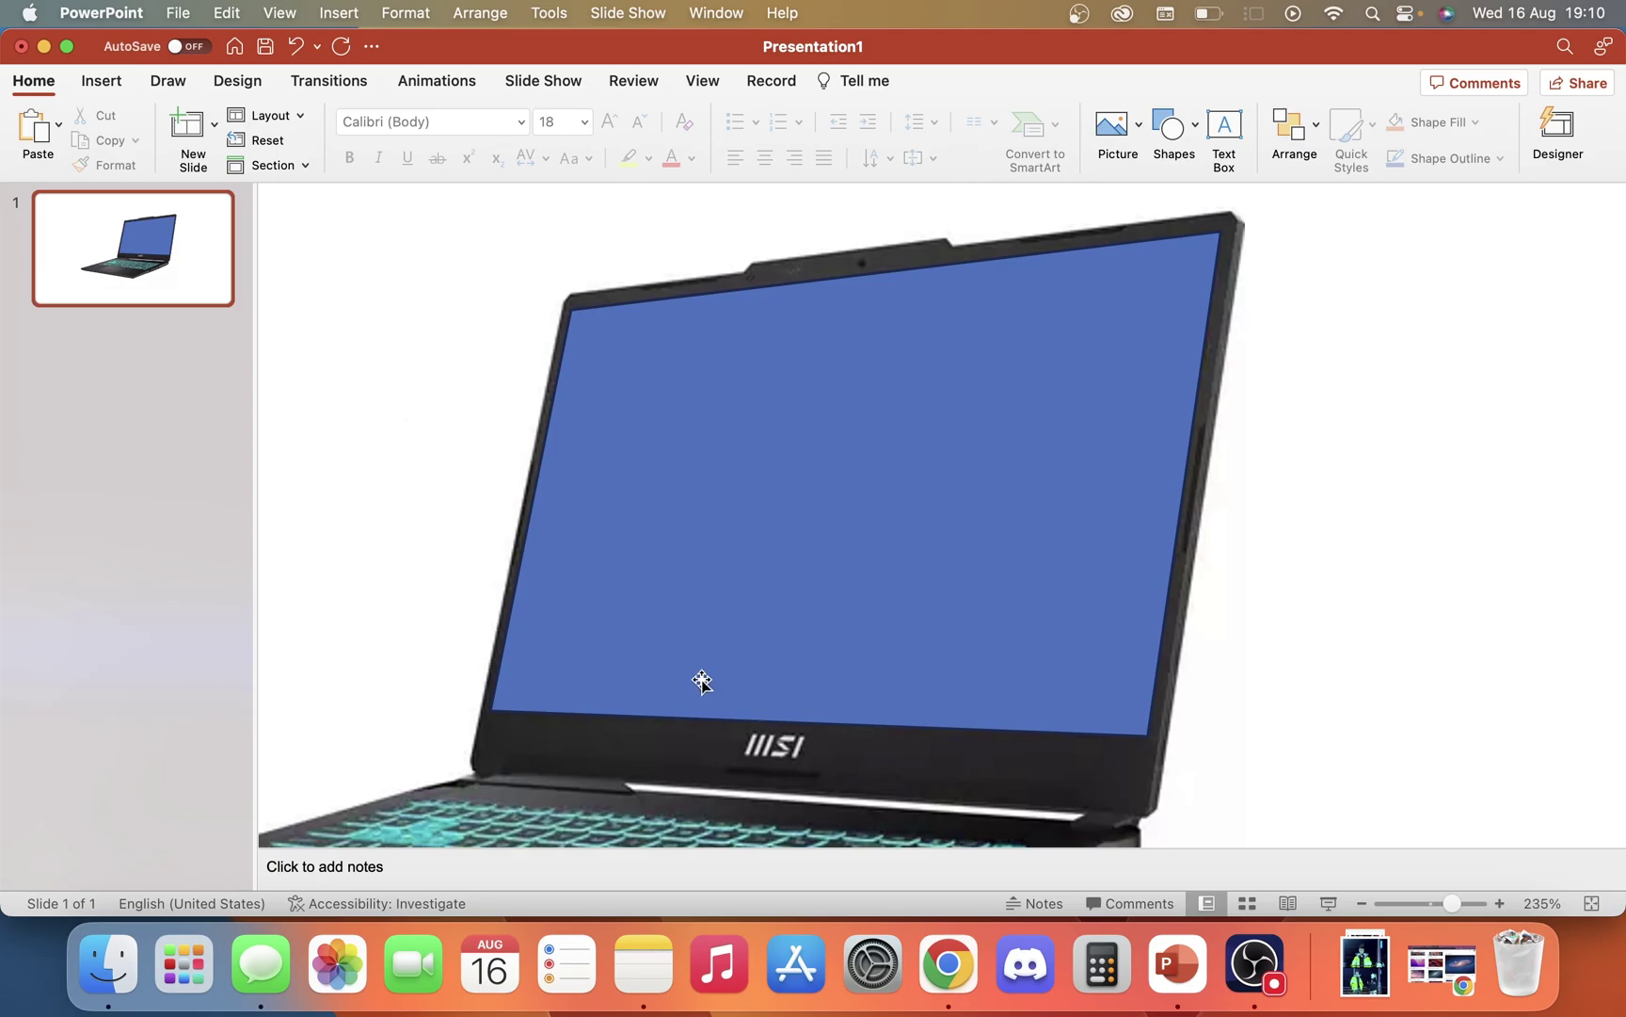
Step: In Format Shape for the blue shape, switch its fill to Picture or texture fill
left_click(909, 300)
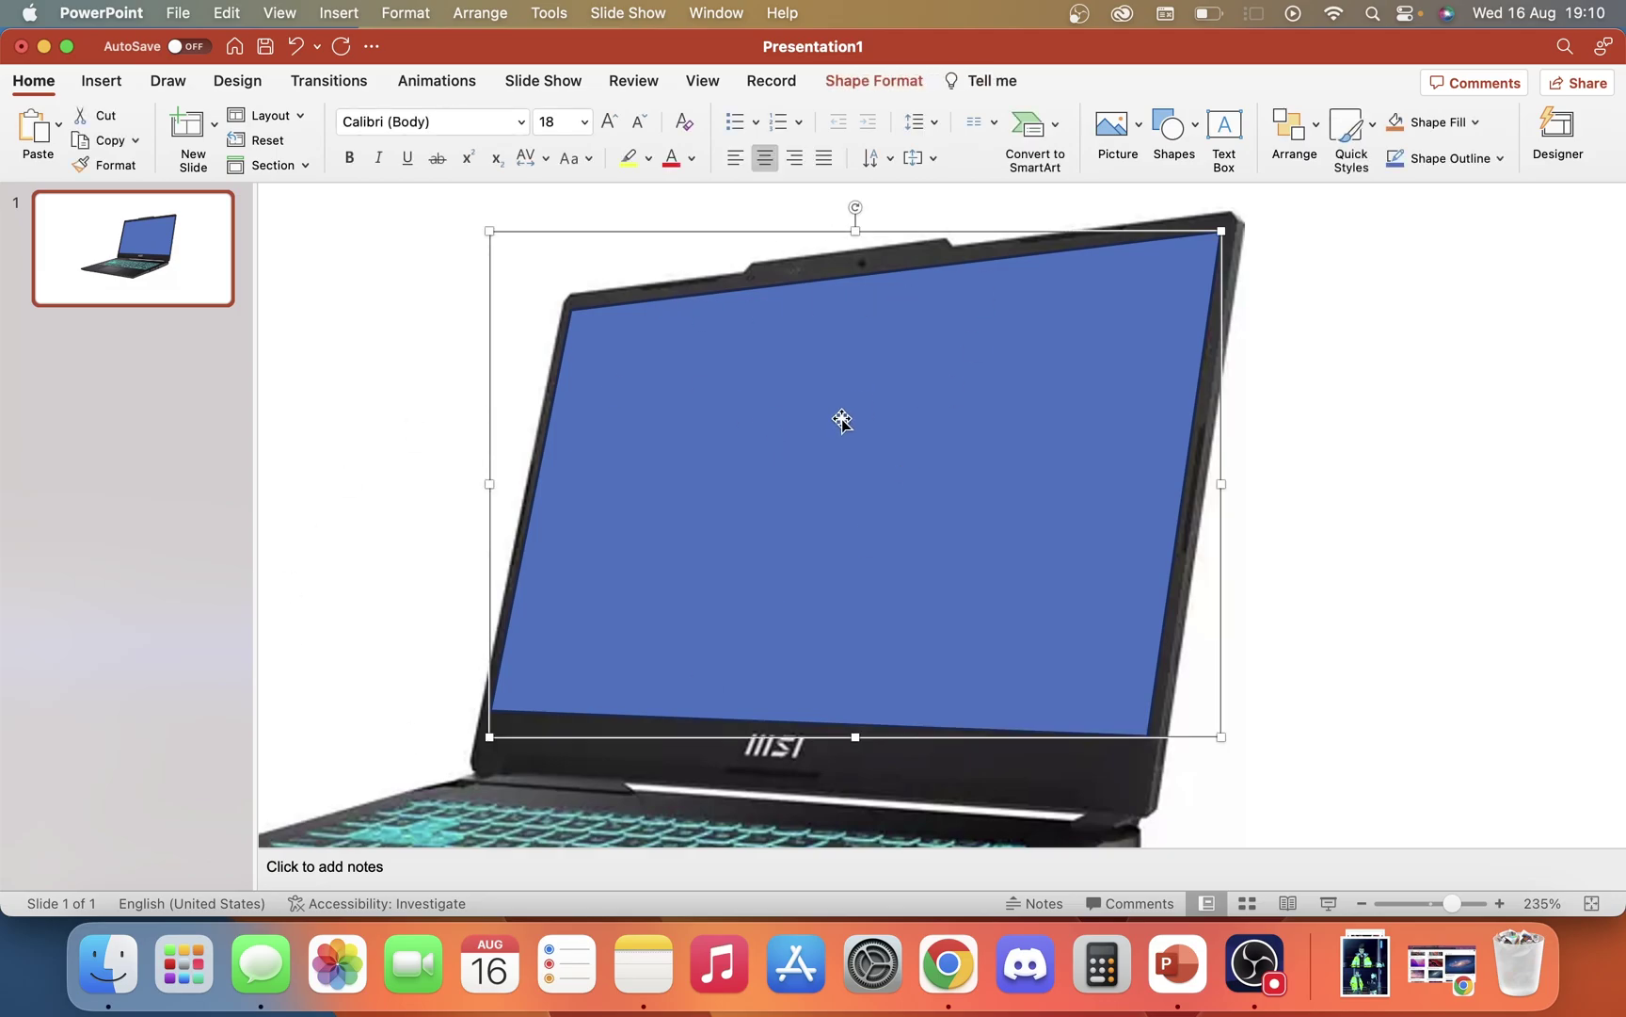
right_click(867, 505)
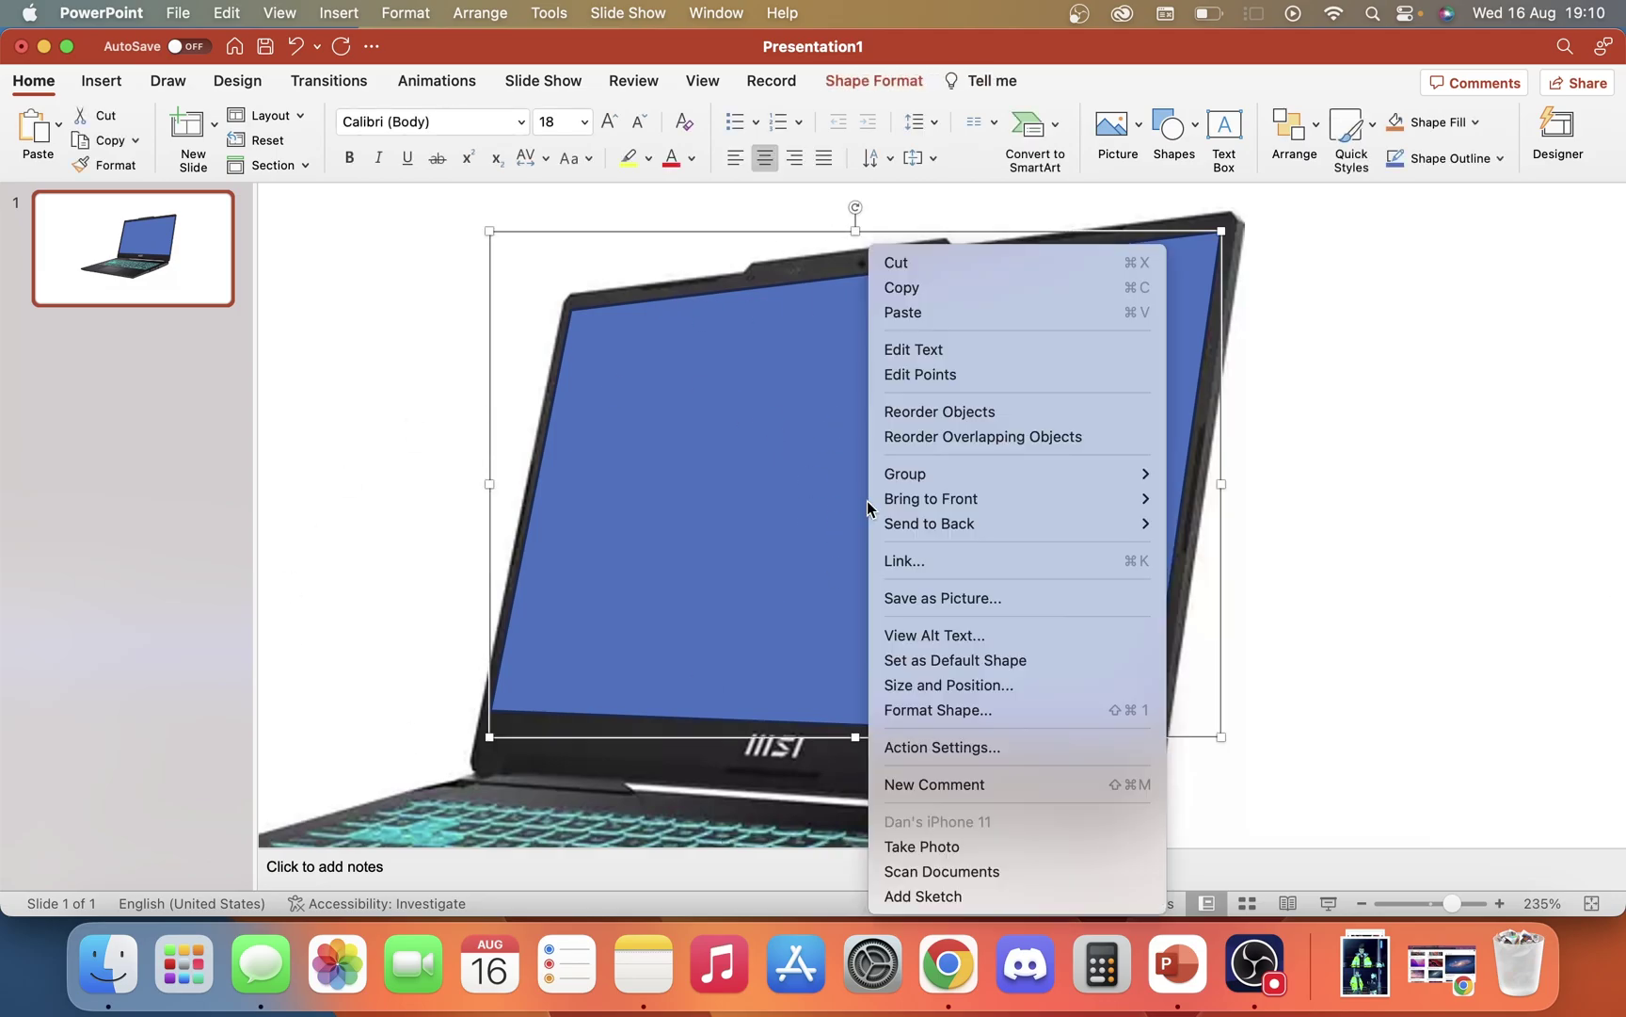
left_click(987, 714)
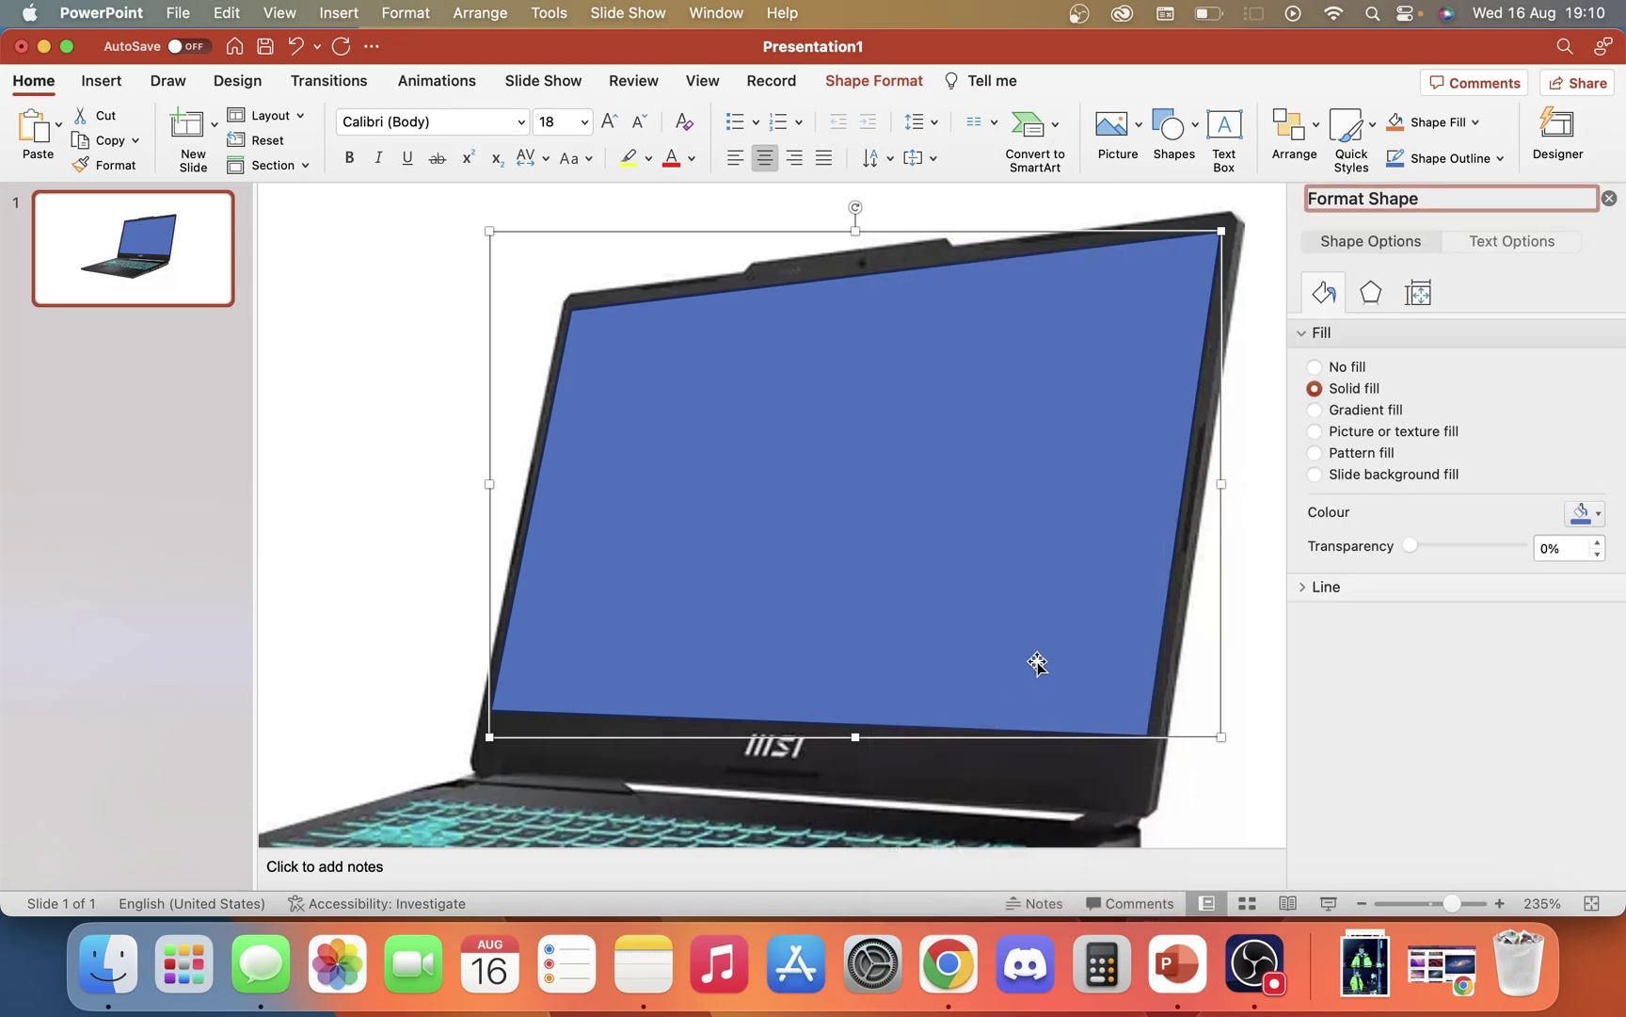
left_click(1319, 332)
left_click(1315, 432)
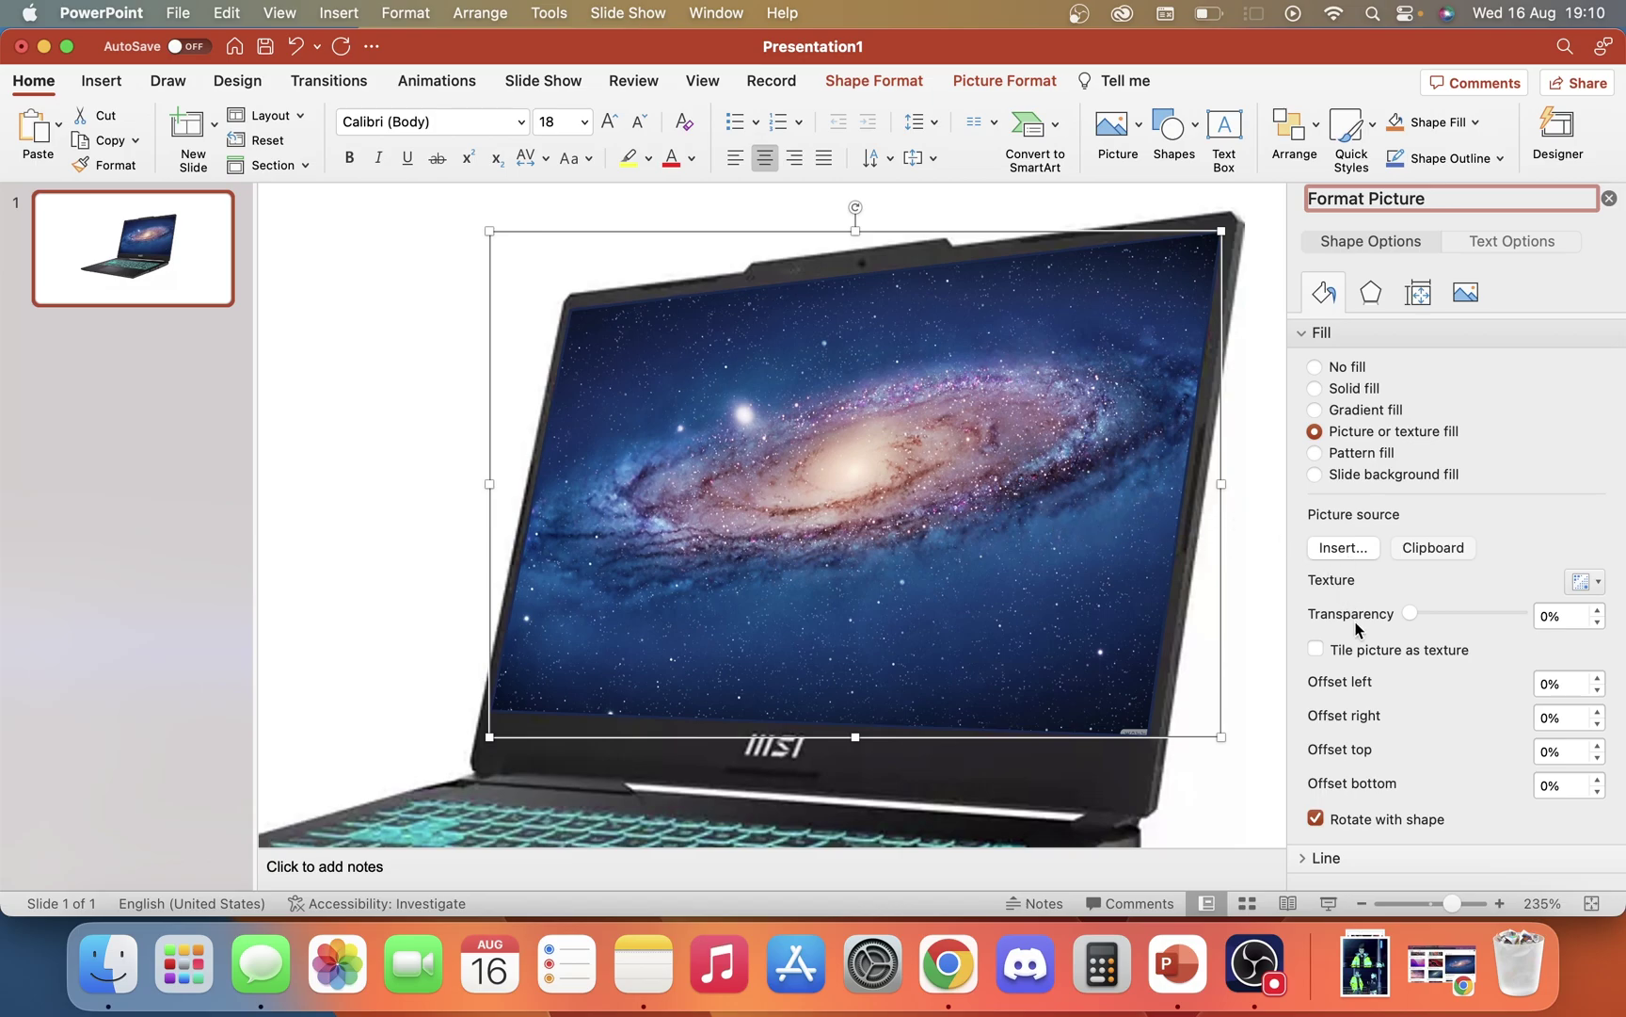
Step: Cancel the fill-picture file browser and close the Format Shape pane
left_click(1340, 548)
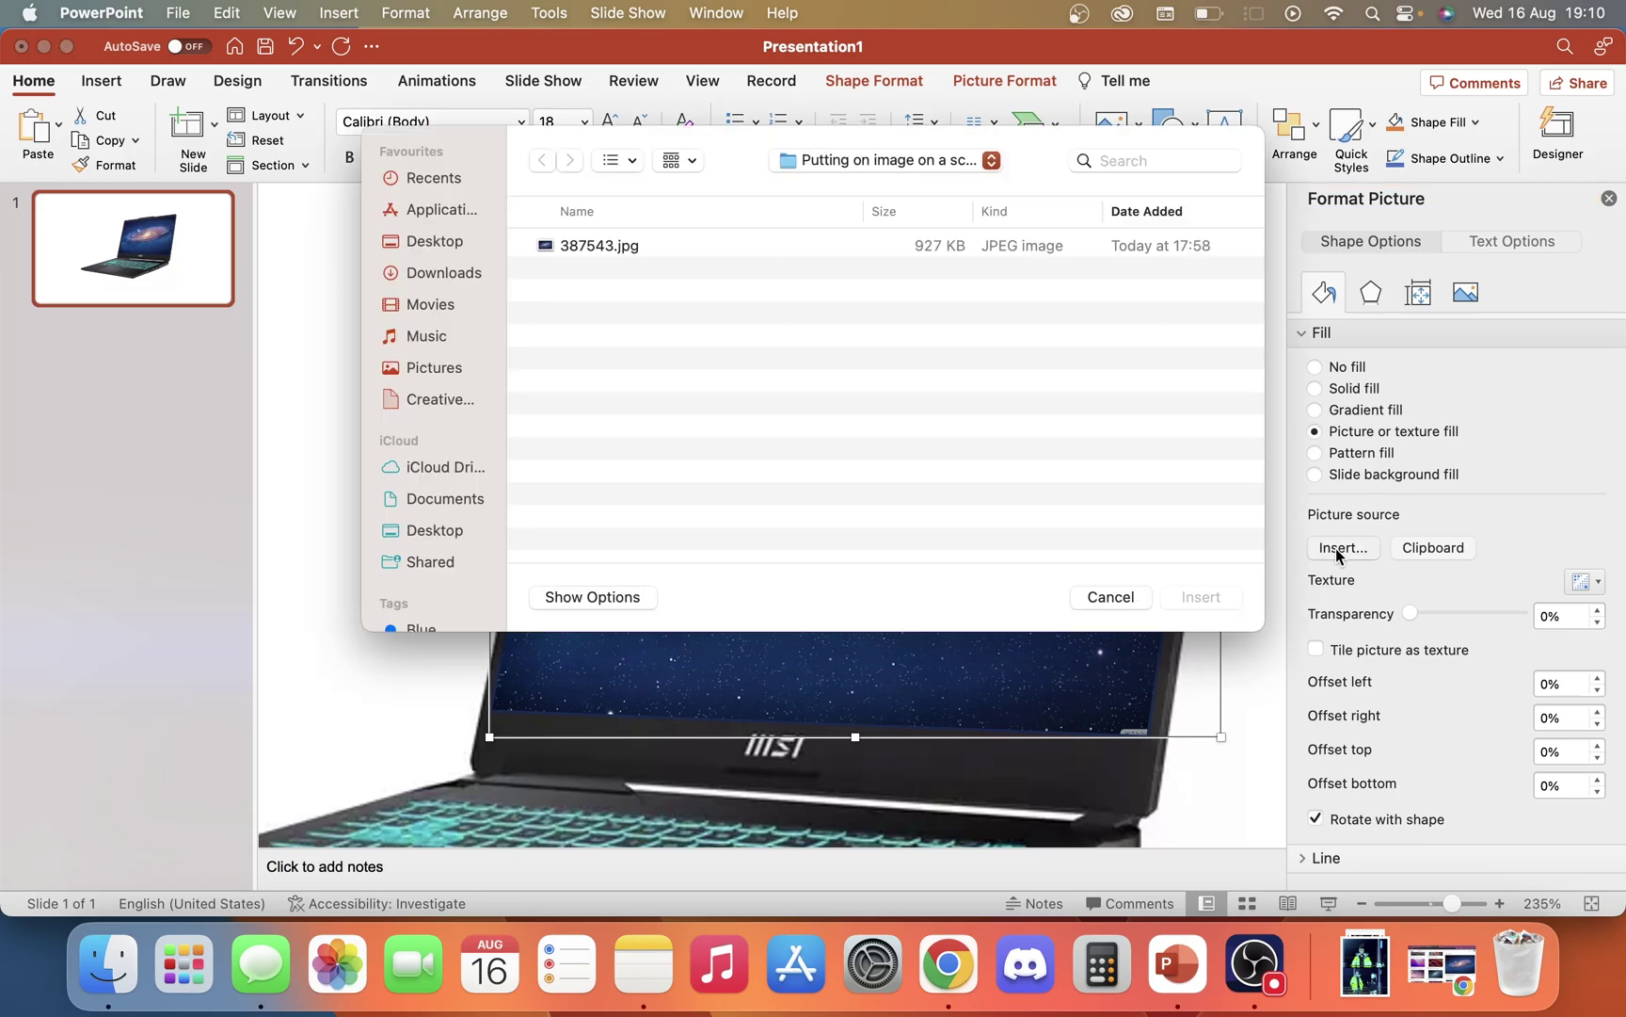
left_click(1105, 596)
left_click(1261, 625)
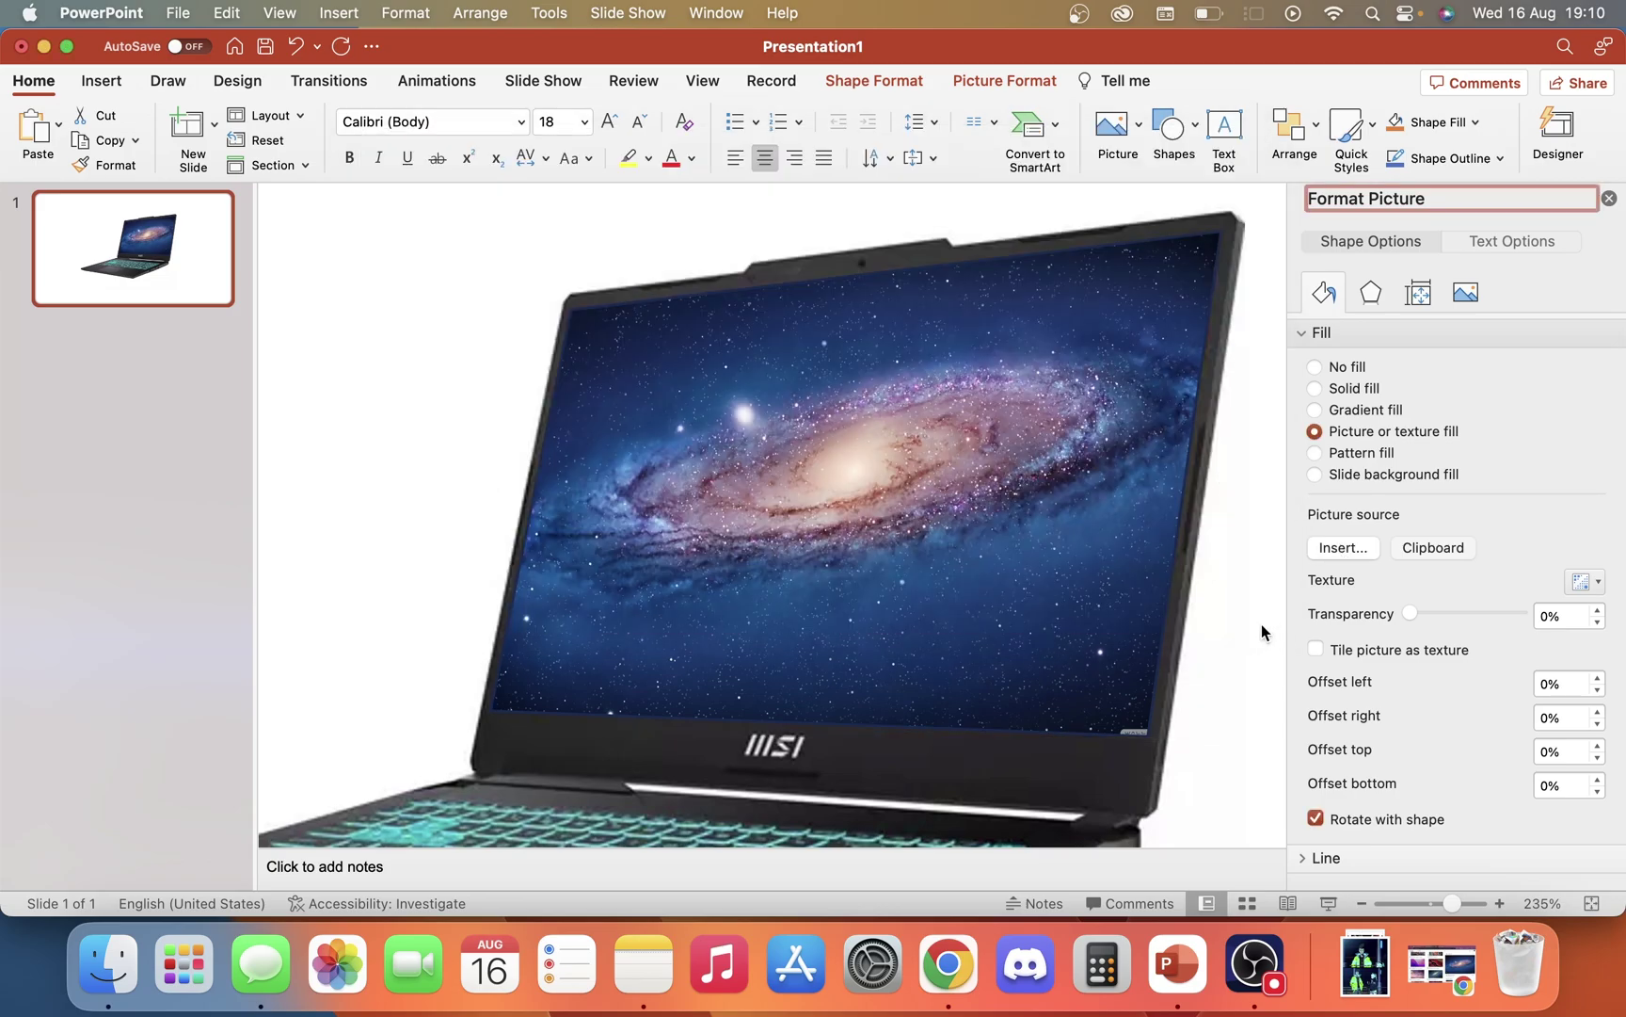
left_click(1608, 200)
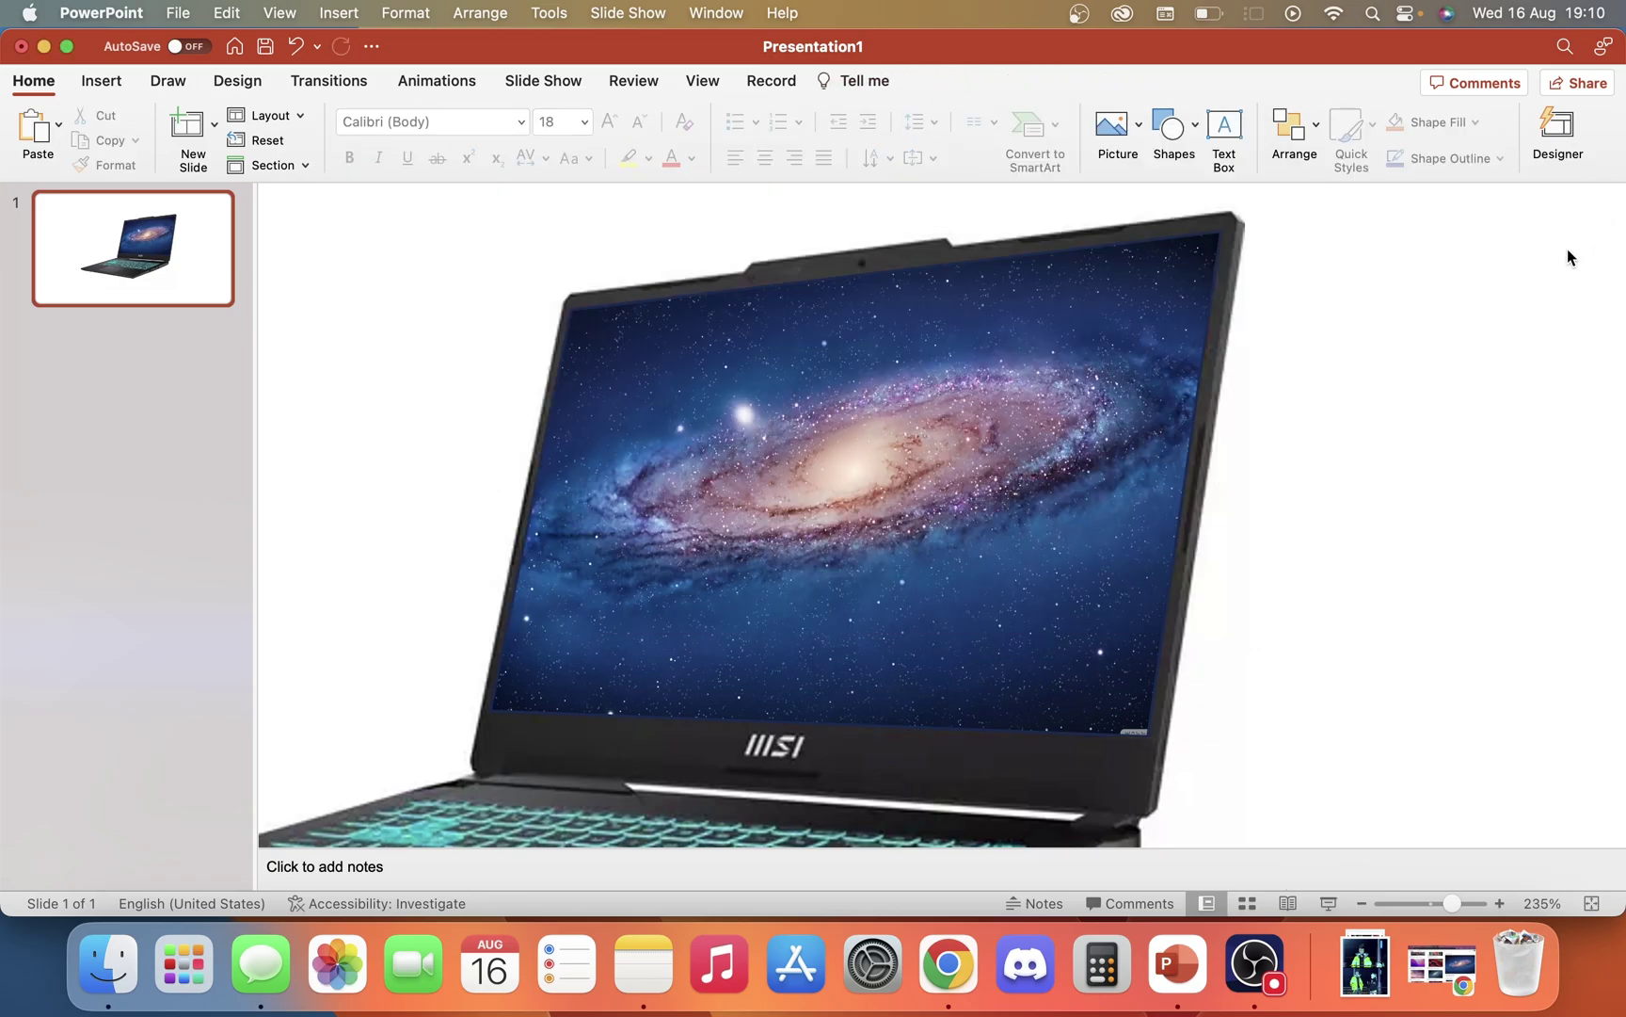
scroll(1443, 398, "down", 2)
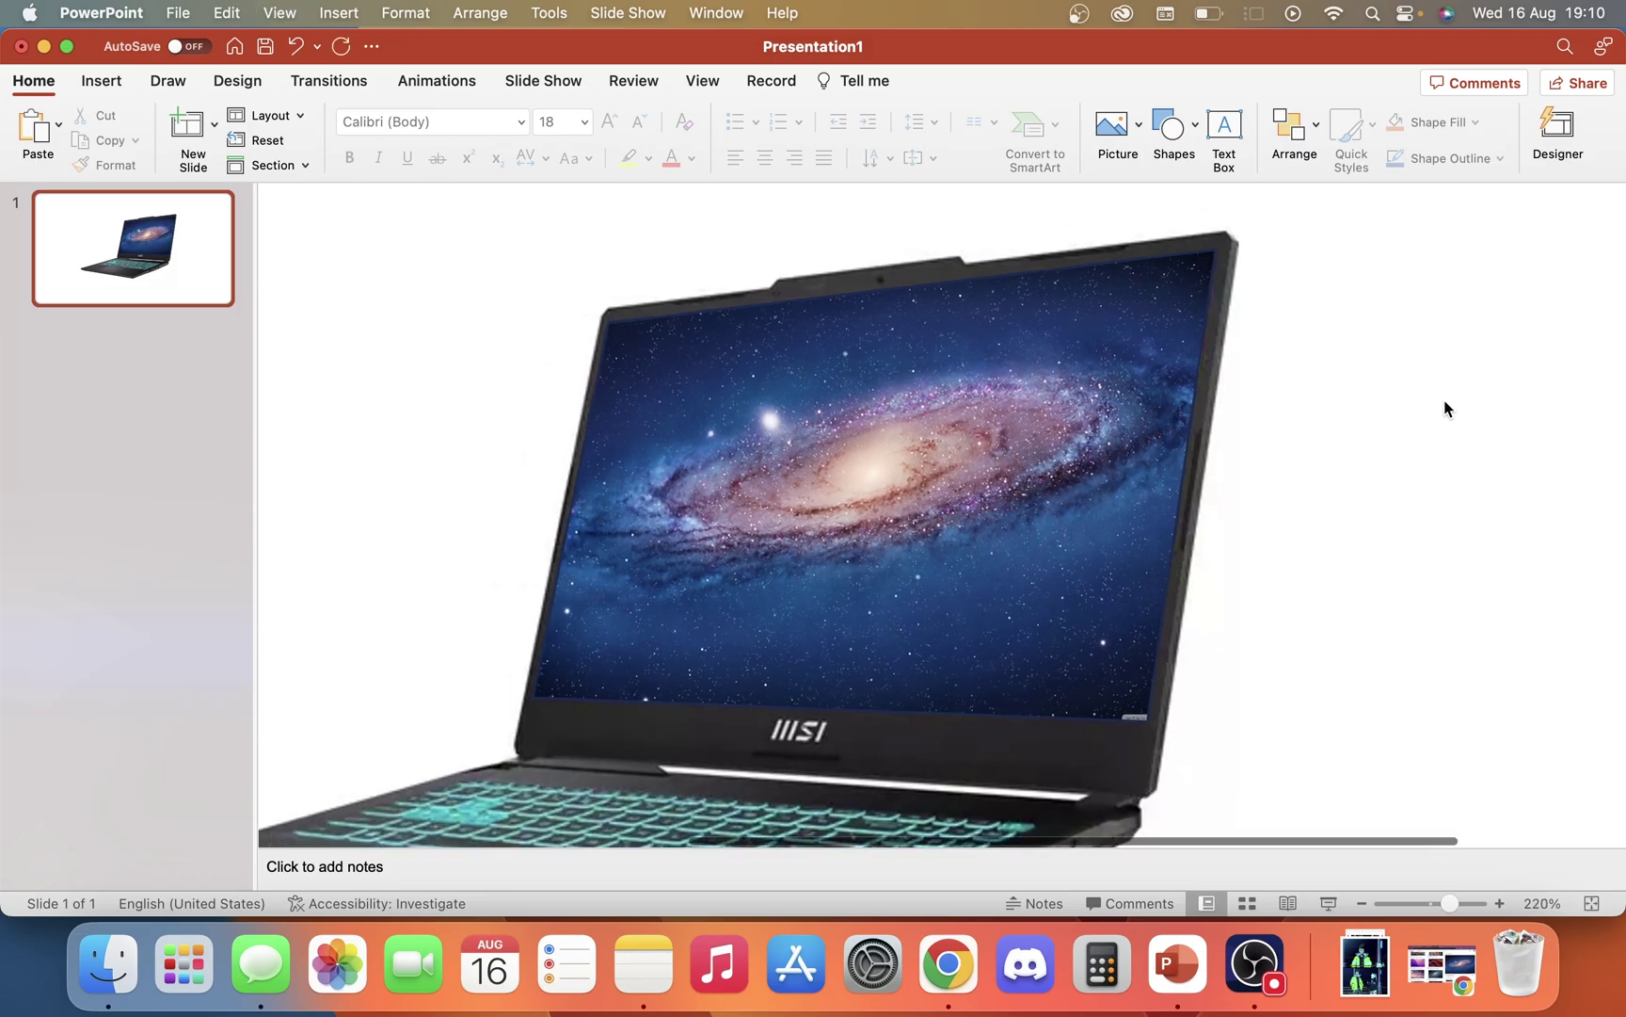
scroll(1444, 407, "down", 2)
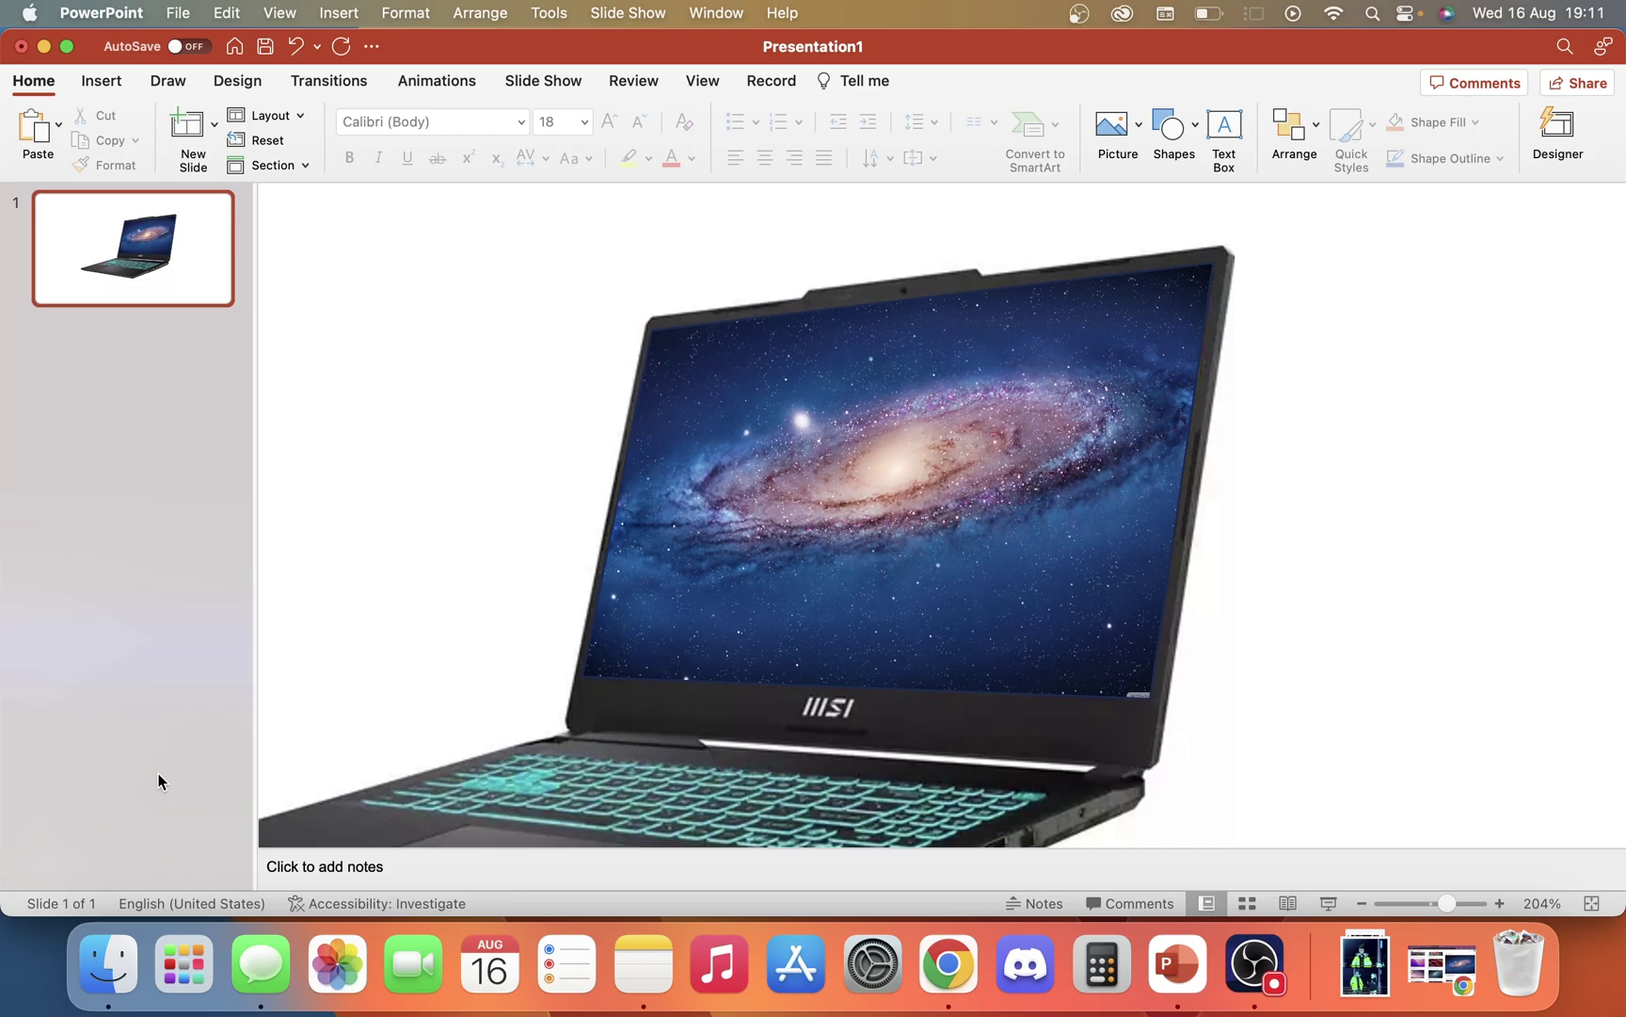
Step: Paste the galaxy picture and move it to the left of the laptop
key("super+v")
mouse_move(548, 636)
left_mouse_down()
mouse_move(582, 661)
mouse_move(629, 533)
left_mouse_up()
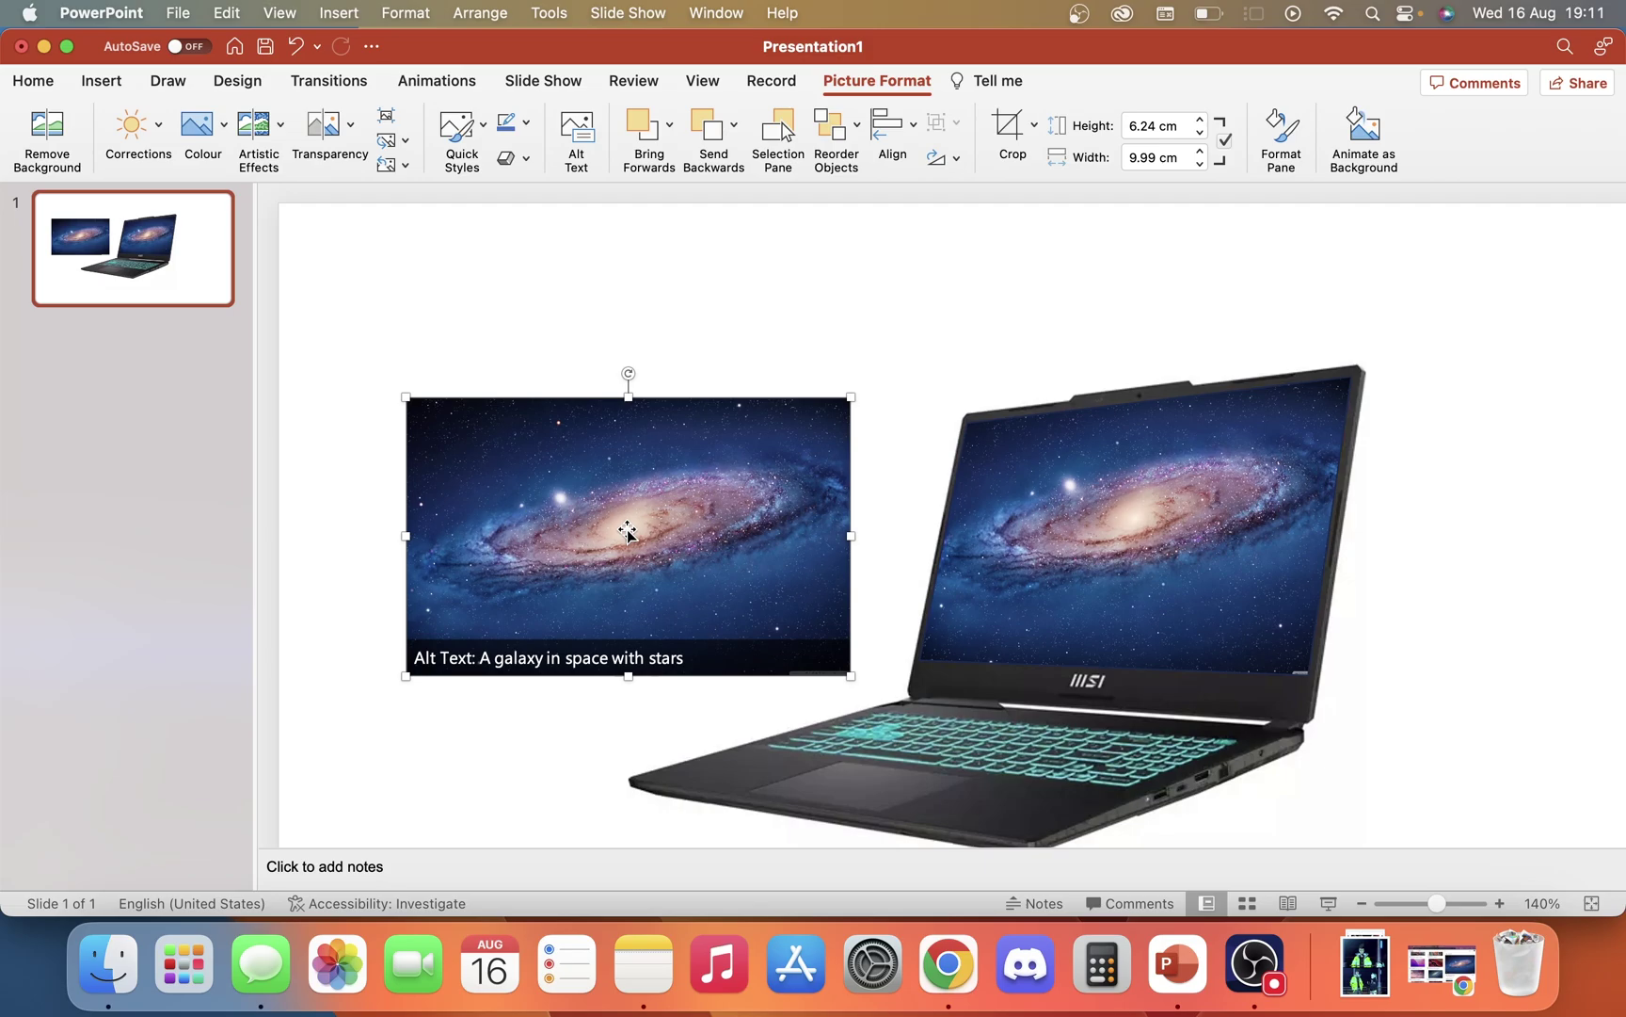
key("super+v")
left_click(471, 311)
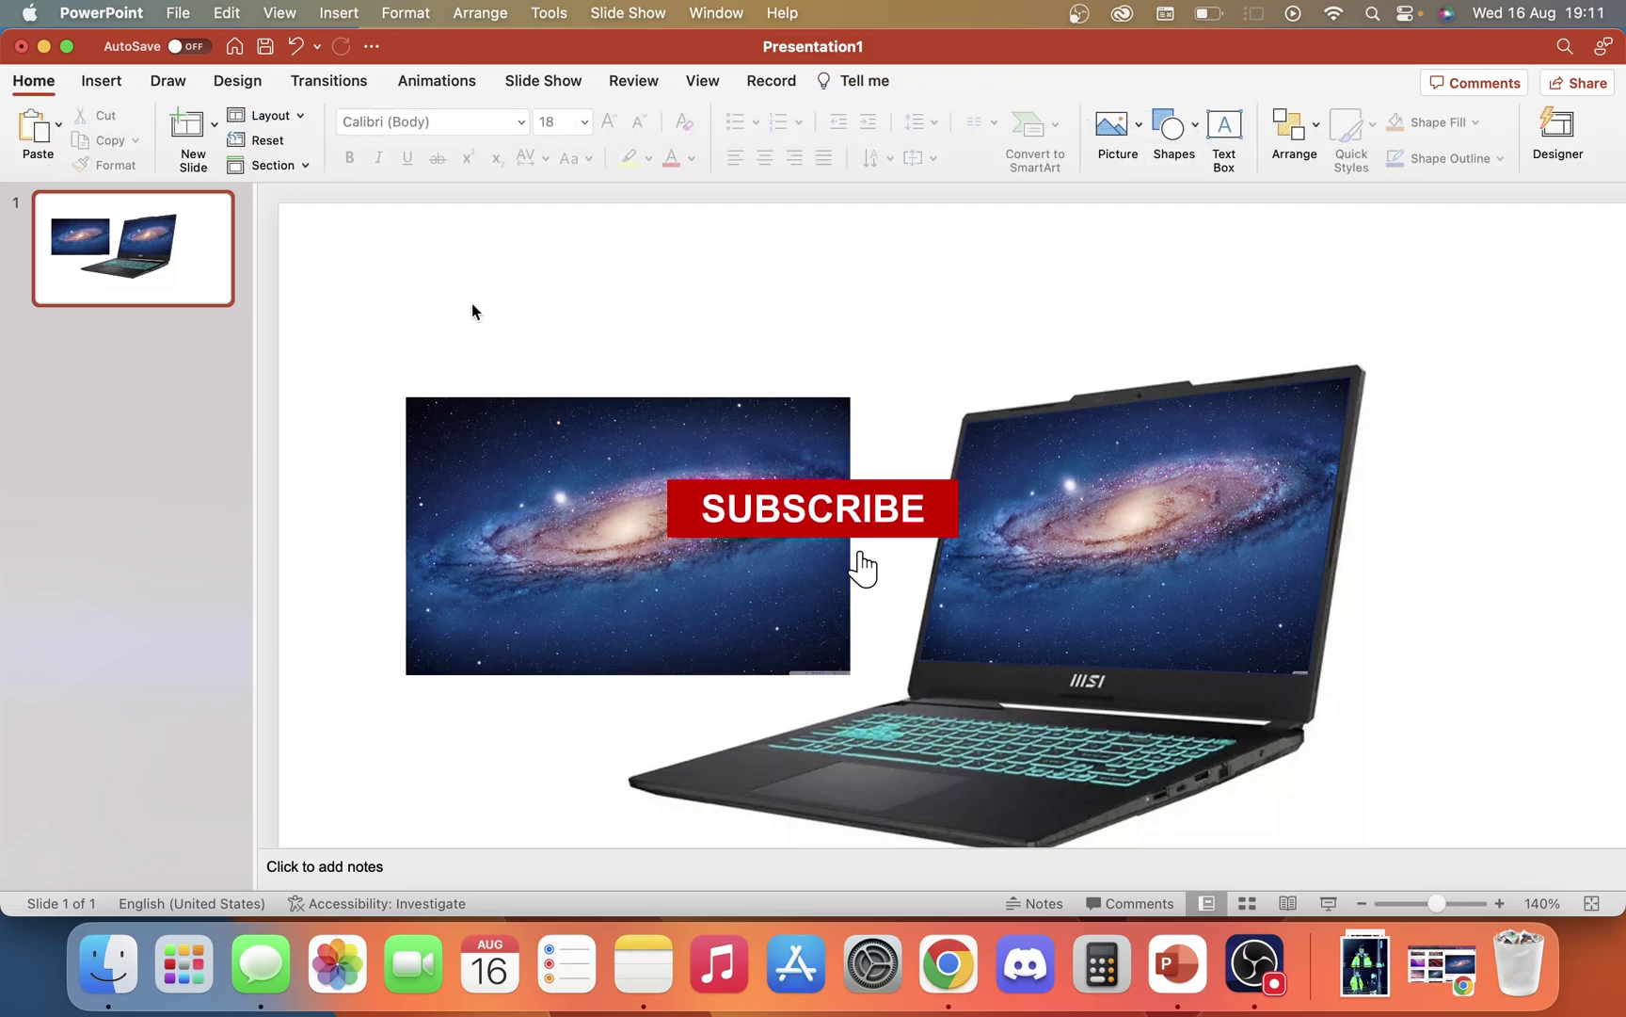